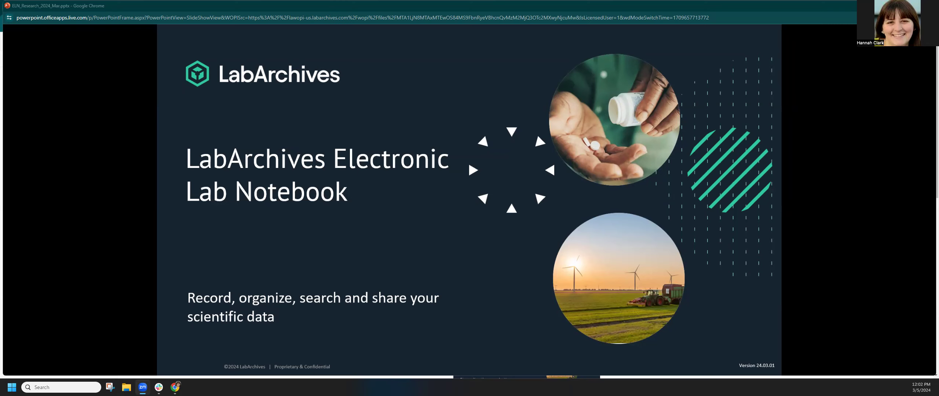
{"action": "left_click", "coordinate": [606, 270]}
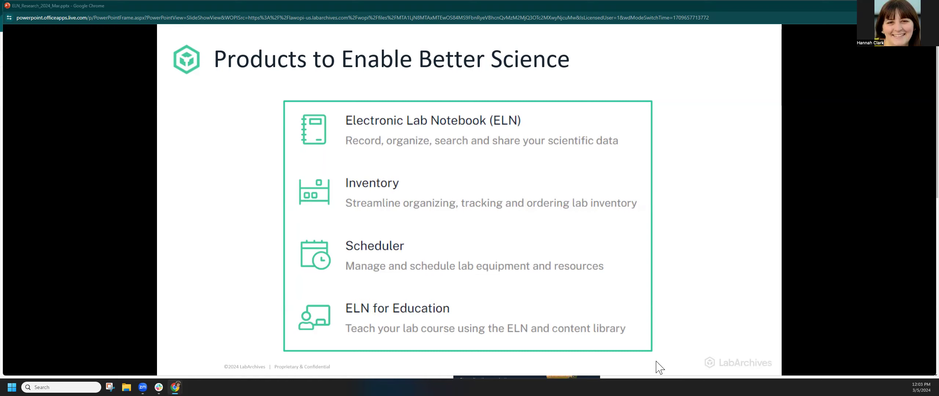
{"action": "left_click", "coordinate": [748, 259]}
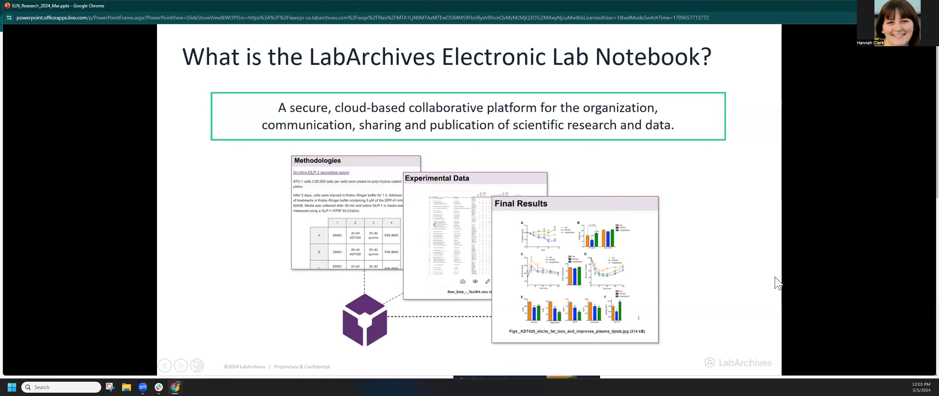
{"action": "key", "text": "Right"}
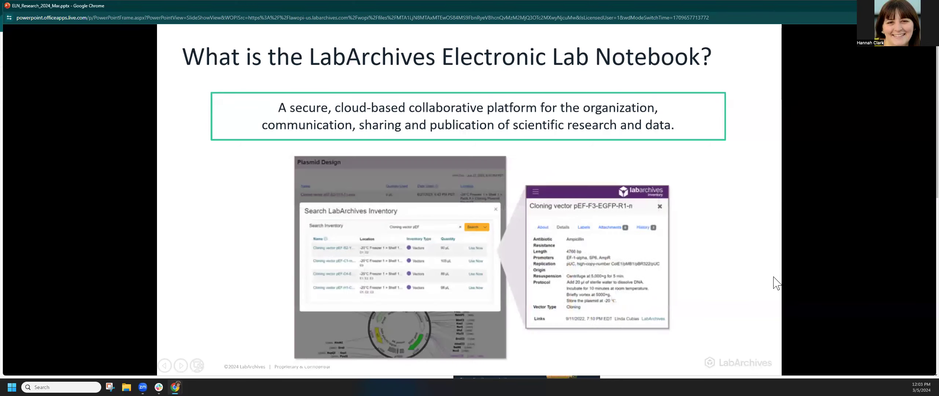
{"action": "key", "text": "Right"}
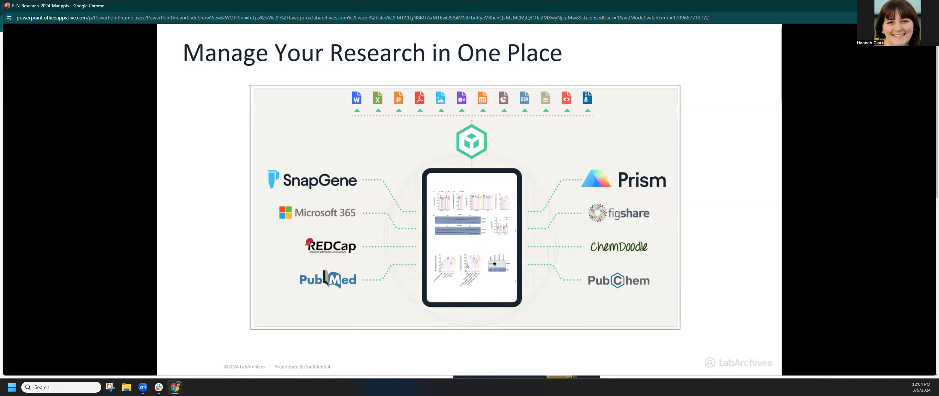
{"action": "left_click", "coordinate": [720, 307]}
{"action": "left_click", "coordinate": [720, 306]}
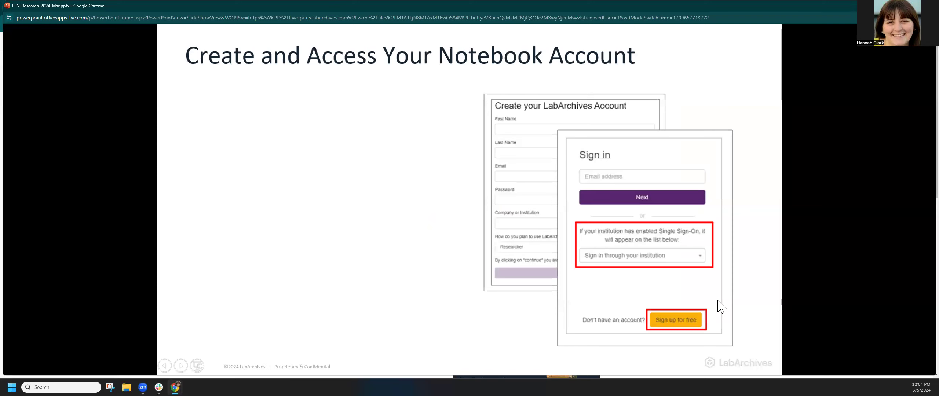
{"action": "left_click", "coordinate": [720, 307]}
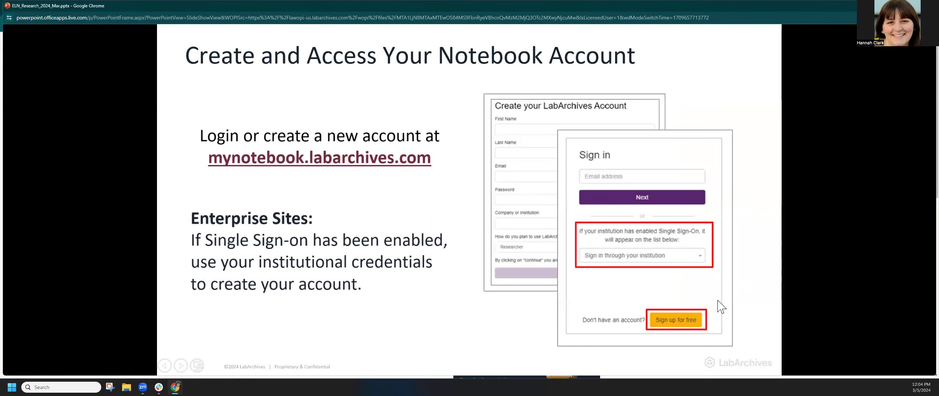
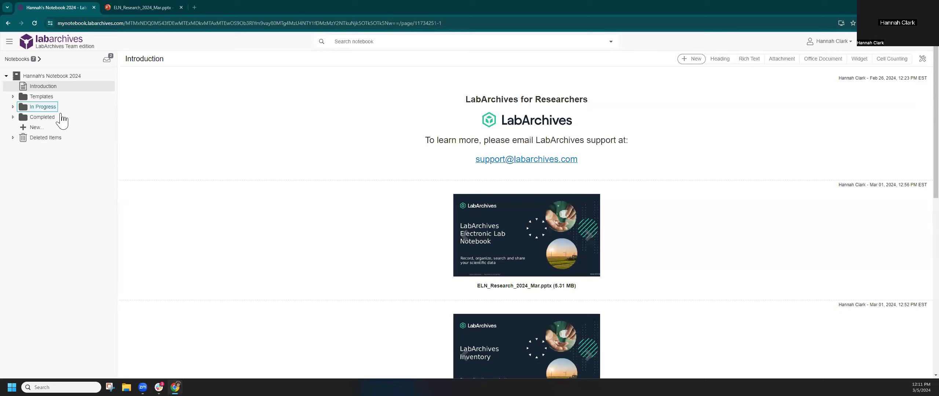
Step: Expand the In Progress and Completed folders and open the Gel Electrophoresis page
{"action": "left_click", "coordinate": [40, 107]}
{"action": "left_click", "coordinate": [42, 138]}
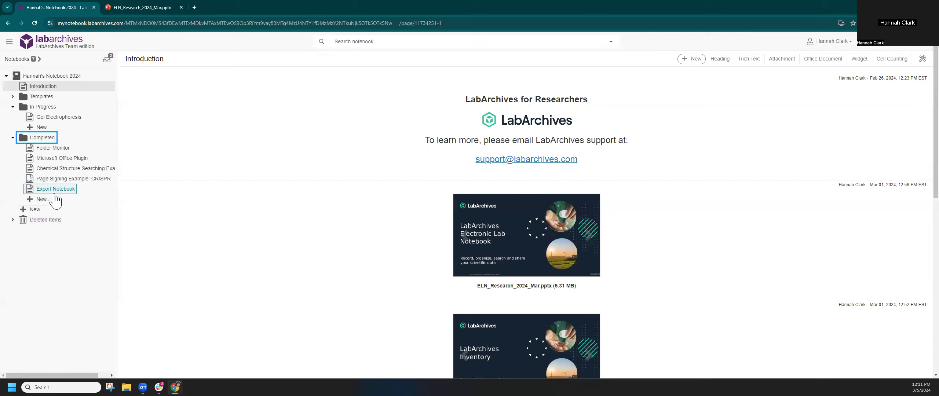
{"action": "left_click", "coordinate": [55, 122]}
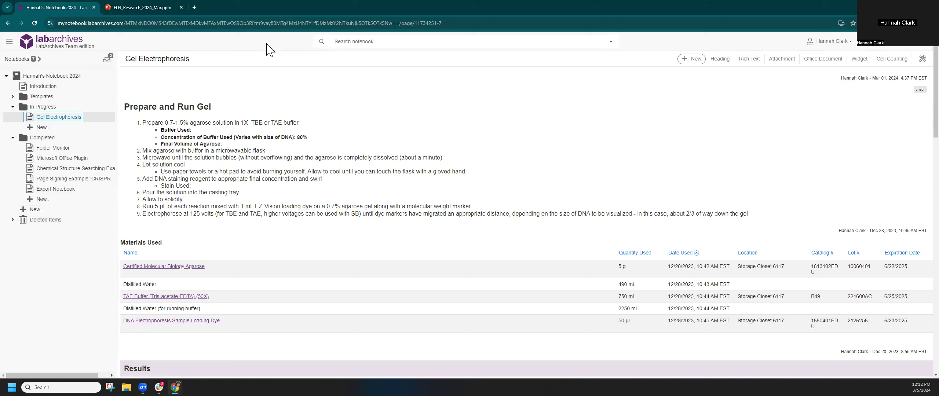
Step: Examine the Gel Electrophoresis page's protocol, materials table, and results entries, including their author and time stamps
{"action": "mouse_move", "coordinate": [144, 100]}
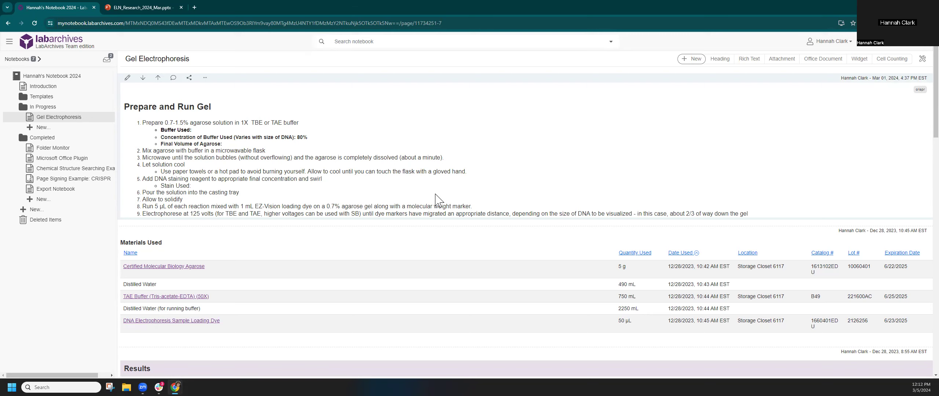
{"action": "scroll", "coordinate": [310, 201], "scroll_direction": "down", "scroll_amount": 2}
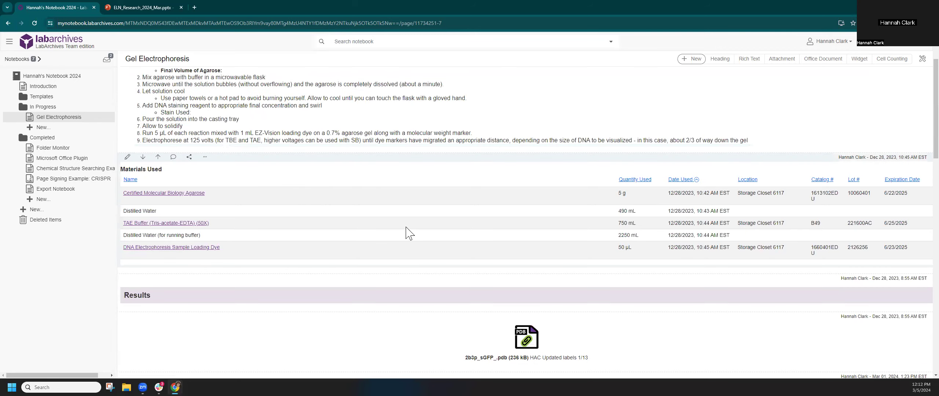
{"action": "scroll", "coordinate": [408, 233], "scroll_direction": "down", "scroll_amount": 4}
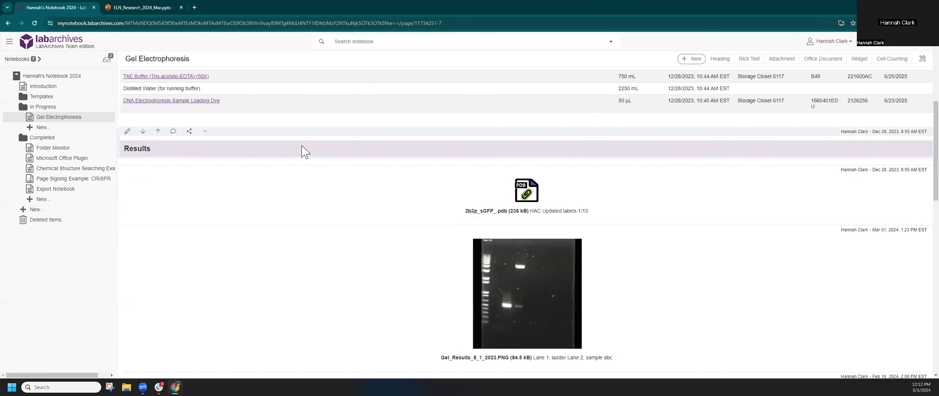
{"action": "scroll", "coordinate": [387, 261], "scroll_direction": "down", "scroll_amount": 1}
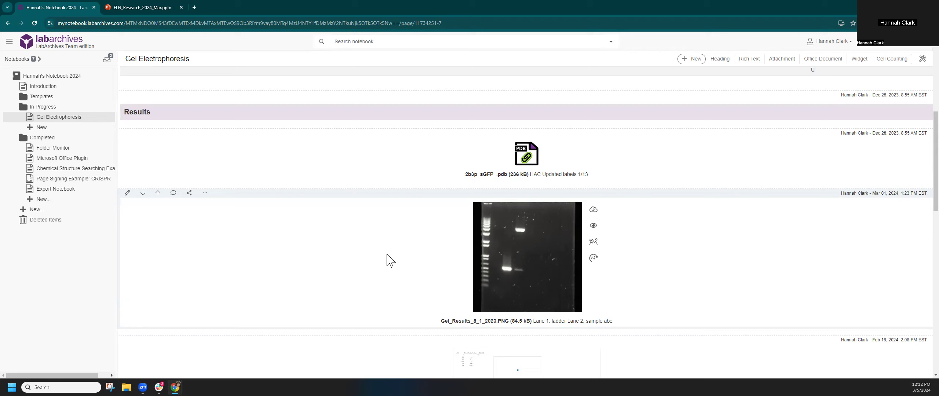
{"action": "scroll", "coordinate": [461, 189], "scroll_direction": "down", "scroll_amount": 1}
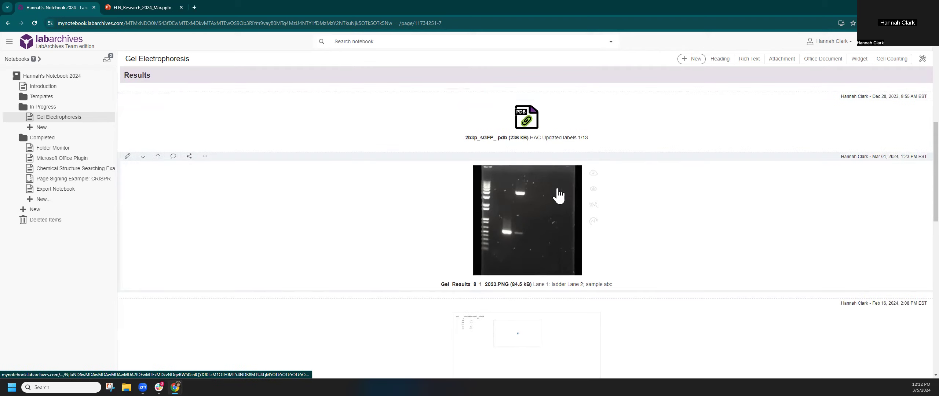
{"action": "scroll", "coordinate": [573, 259], "scroll_direction": "down", "scroll_amount": 1}
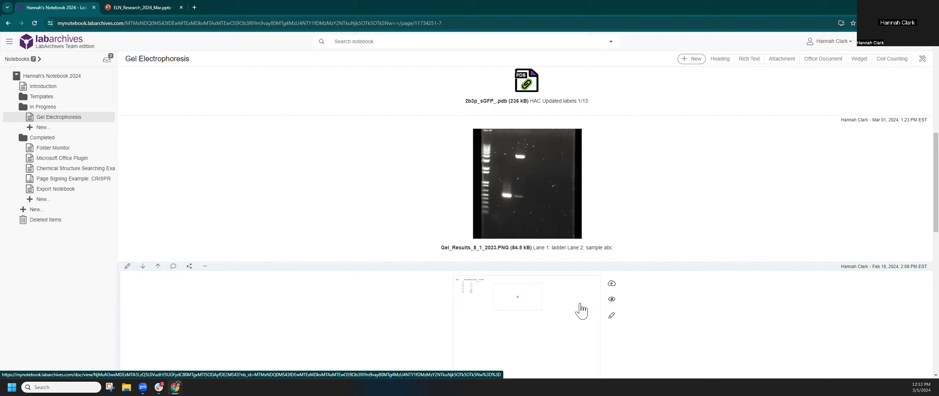
{"action": "mouse_move", "coordinate": [906, 137]}
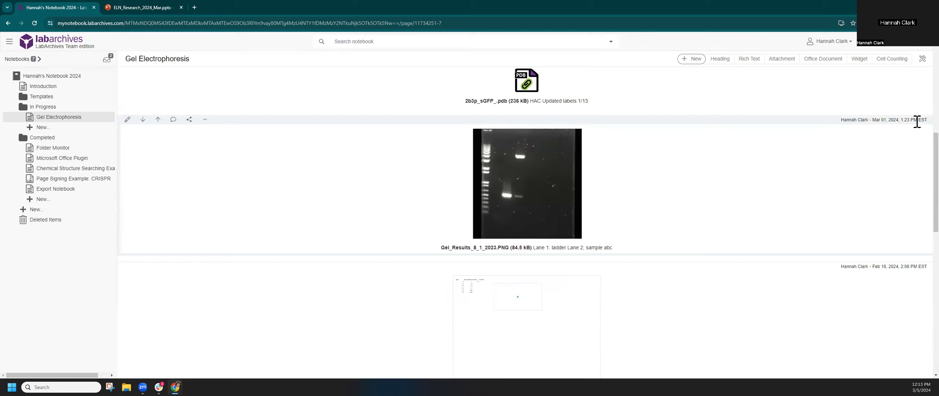
{"action": "mouse_move", "coordinate": [761, 134]}
Step: Add a new page named "Demo PAge" to the In Progress folder
{"action": "left_click", "coordinate": [30, 128]}
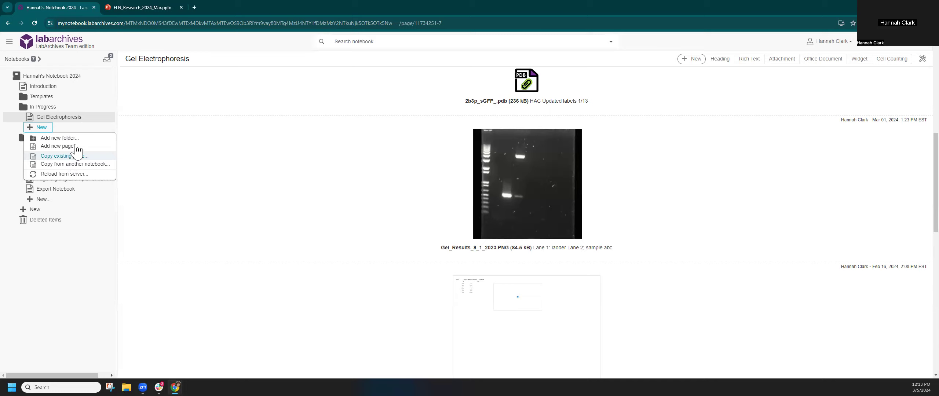
{"action": "left_click", "coordinate": [57, 146]}
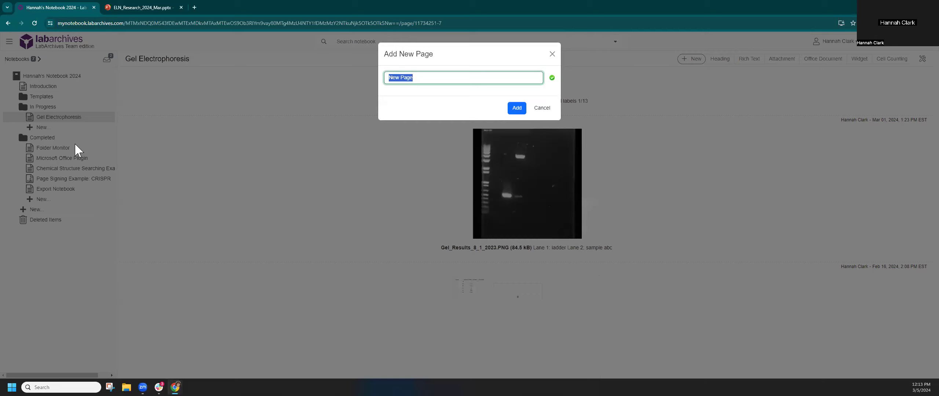
{"action": "type", "text": "Demo PAge"}
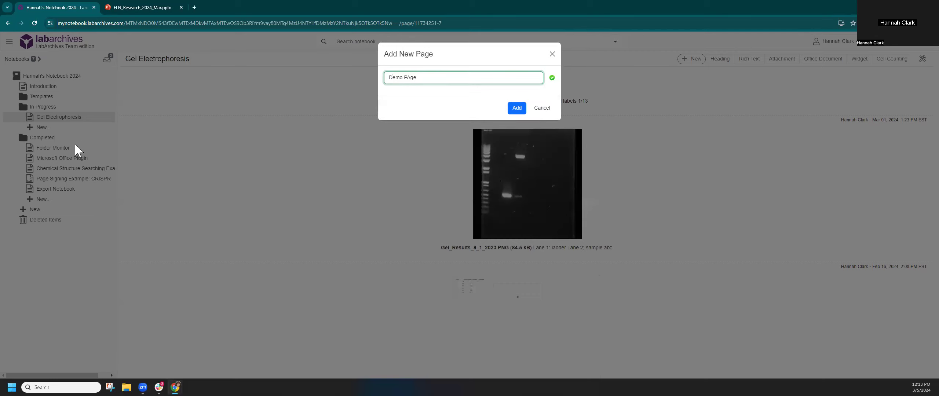
{"action": "left_click", "coordinate": [518, 108]}
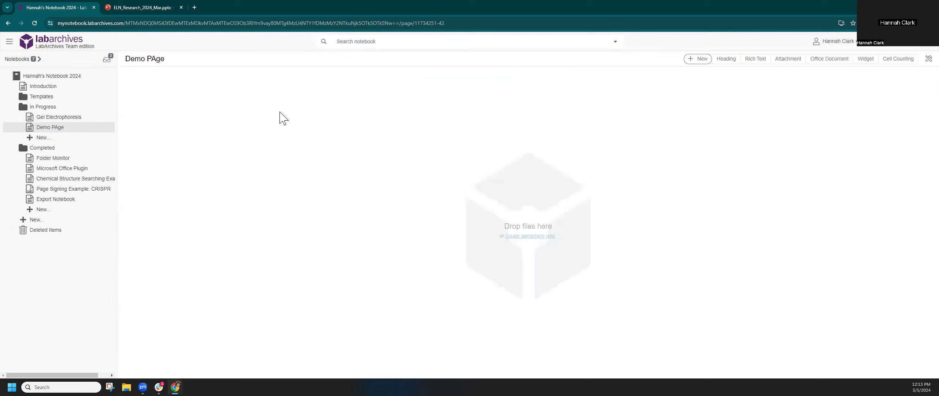
Step: Review the actions available for the Demo PAge page in the notebook tree without applying any
{"action": "right_click", "coordinate": [44, 132]}
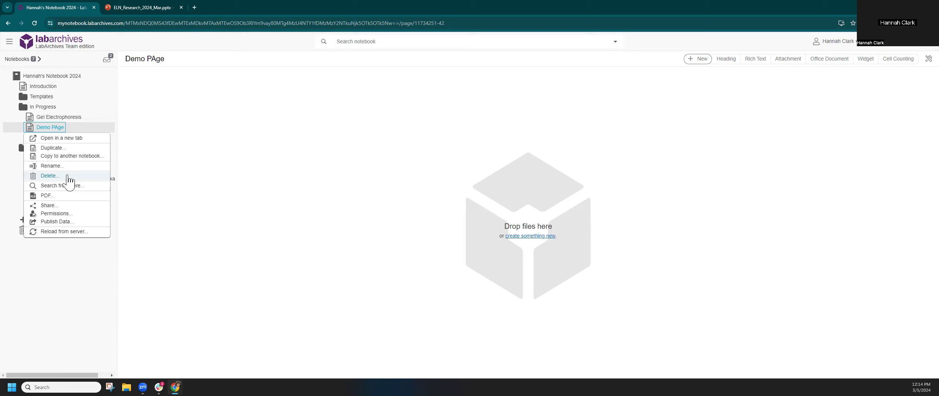
{"action": "left_click", "coordinate": [24, 243]}
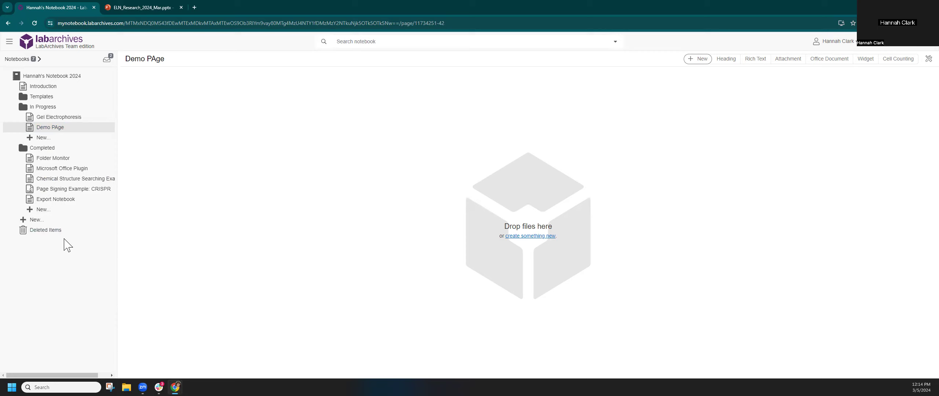
{"action": "left_click_drag", "start_coordinate": [74, 172], "coordinate": [186, 105]}
Step: View the notebook list and the form for creating a new notebook, and return to the Demo PAge page
{"action": "left_click", "coordinate": [29, 65]}
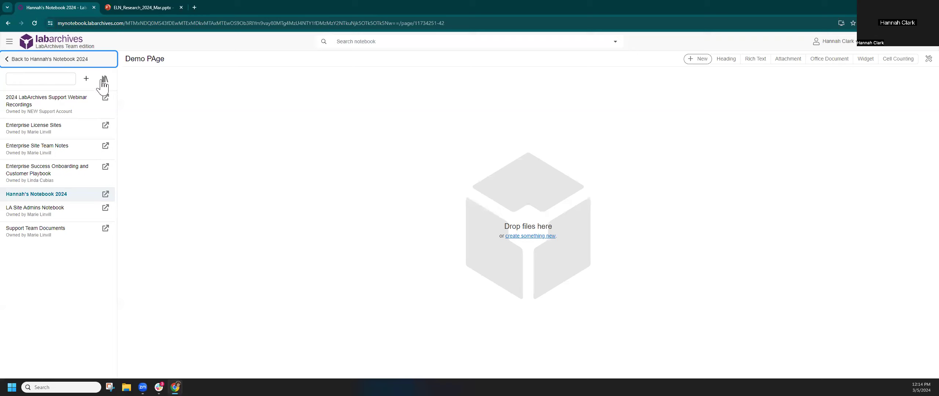
{"action": "left_click", "coordinate": [86, 80]}
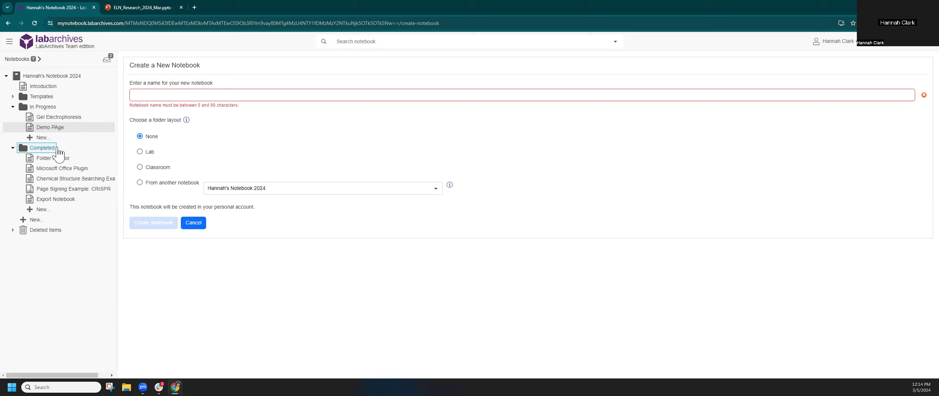
{"action": "left_click", "coordinate": [51, 127]}
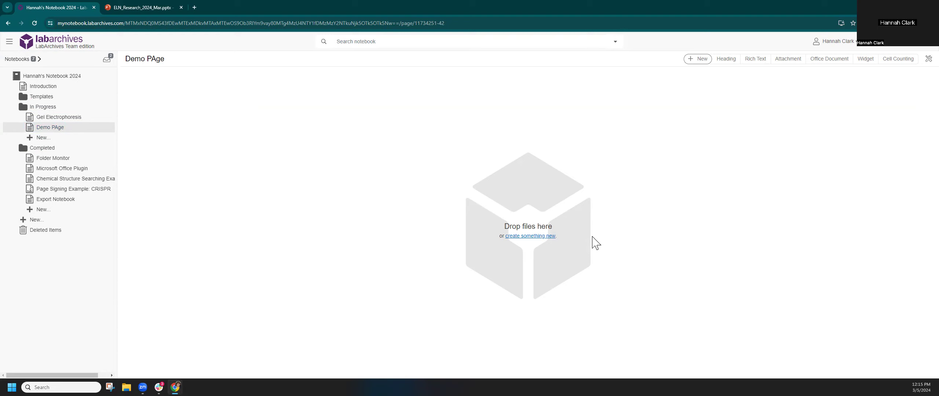
Step: Add a Rich Text entry to the Demo PAge page containing "This is some text"
{"action": "left_click", "coordinate": [699, 59]}
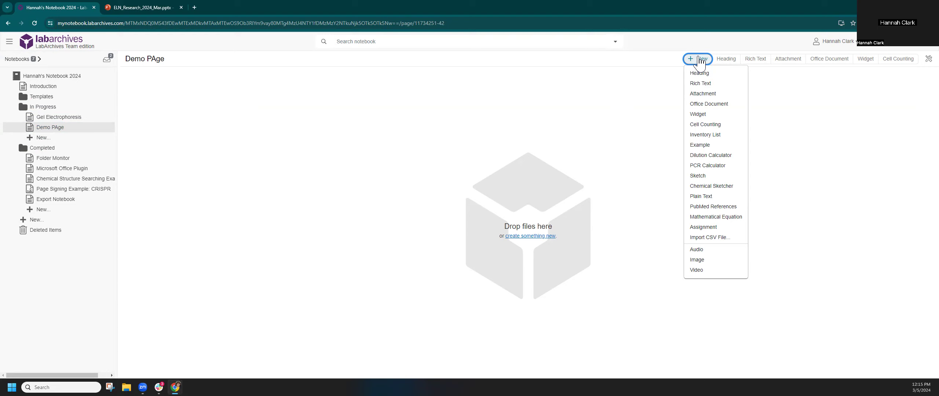
{"action": "left_click", "coordinate": [715, 85]}
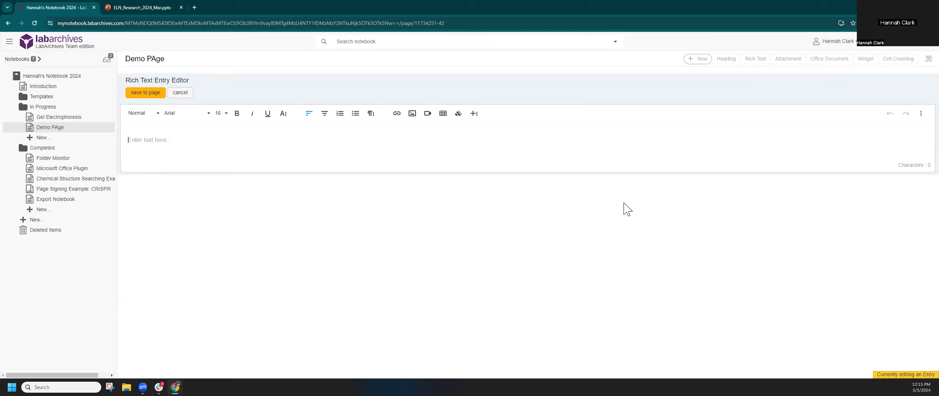
{"action": "type", "text": "This is some text"}
Step: Set the font size of the entry's entire text to 72
{"action": "key", "text": "ctrl+a"}
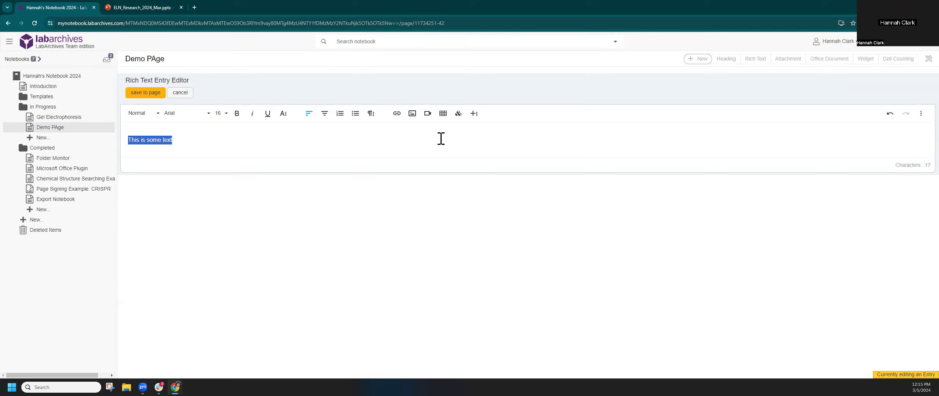
{"action": "left_click", "coordinate": [221, 113]}
{"action": "scroll", "coordinate": [227, 176], "scroll_direction": "down", "scroll_amount": 2}
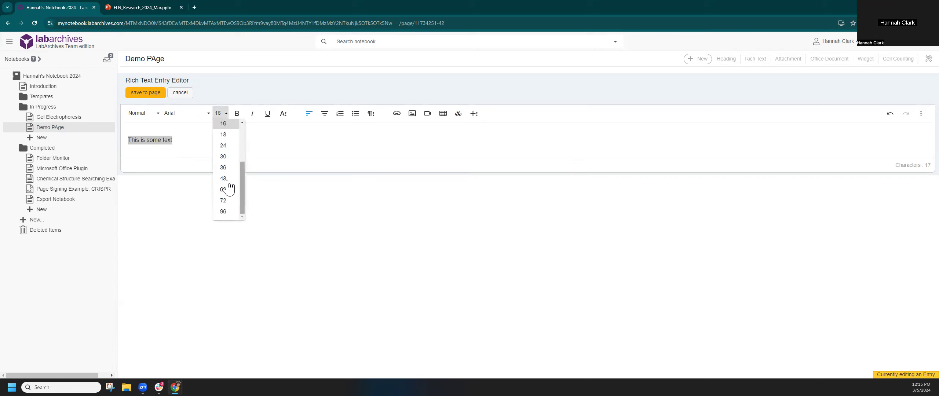
{"action": "left_click", "coordinate": [223, 183]}
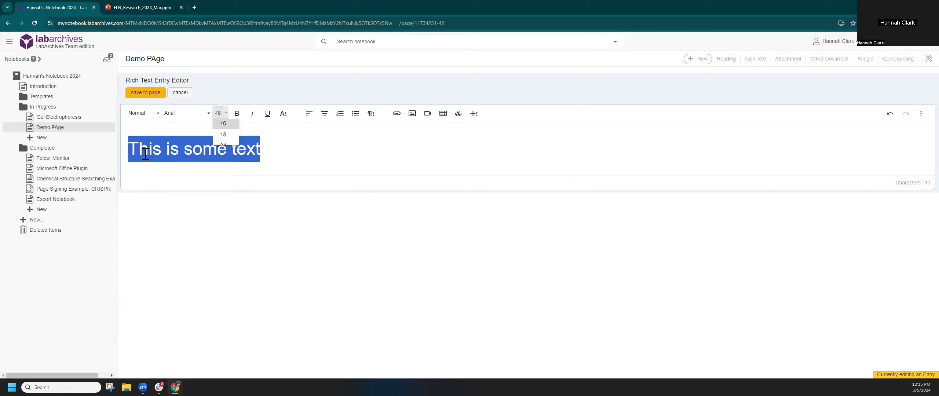
{"action": "left_click", "coordinate": [220, 114]}
{"action": "left_click", "coordinate": [223, 200]}
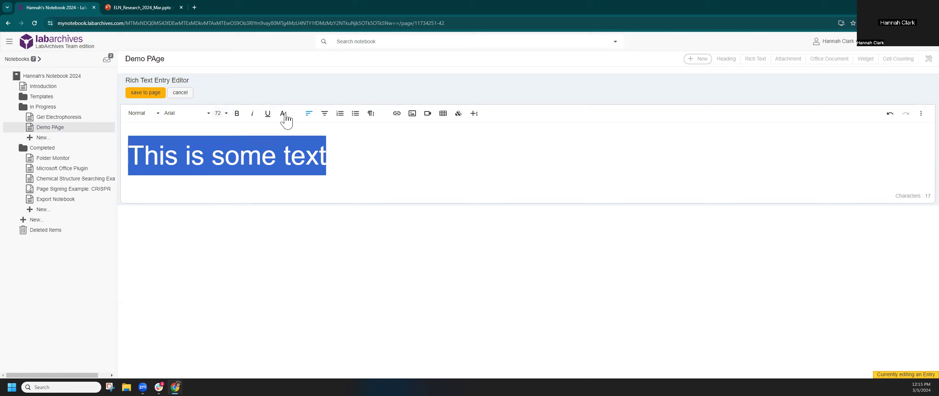
Step: Color the text teal green with a dark purple highlight and save the entry to the page
{"action": "left_click", "coordinate": [283, 115]}
{"action": "left_click", "coordinate": [280, 133]}
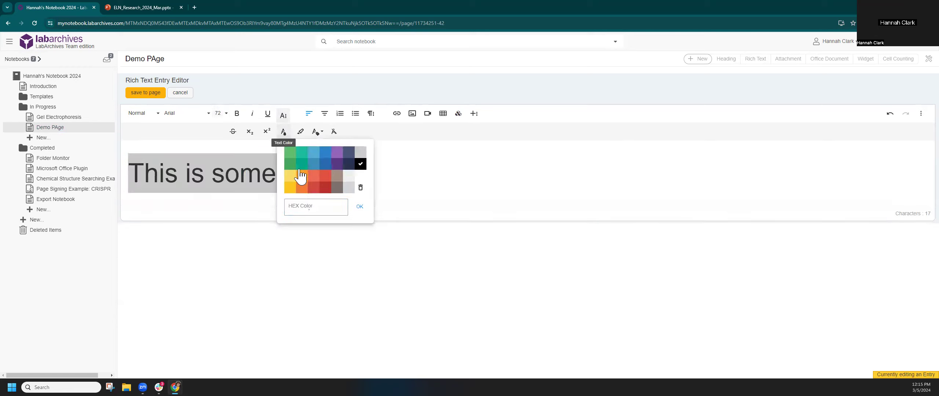
{"action": "left_click", "coordinate": [300, 132]}
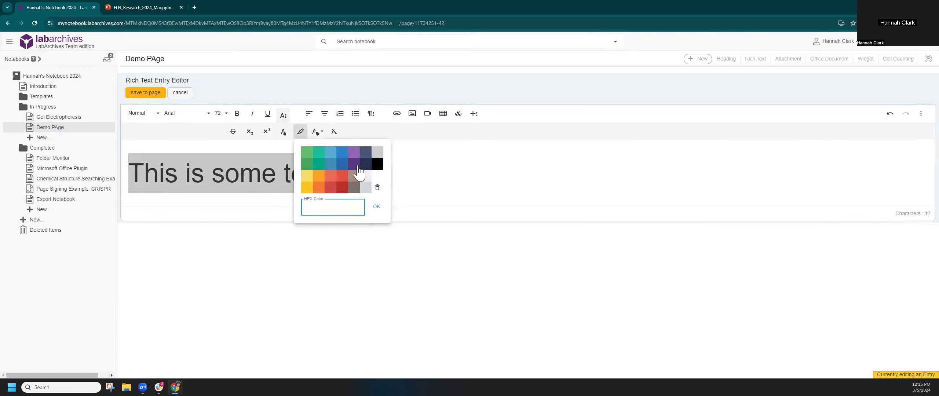
{"action": "left_click", "coordinate": [359, 169]}
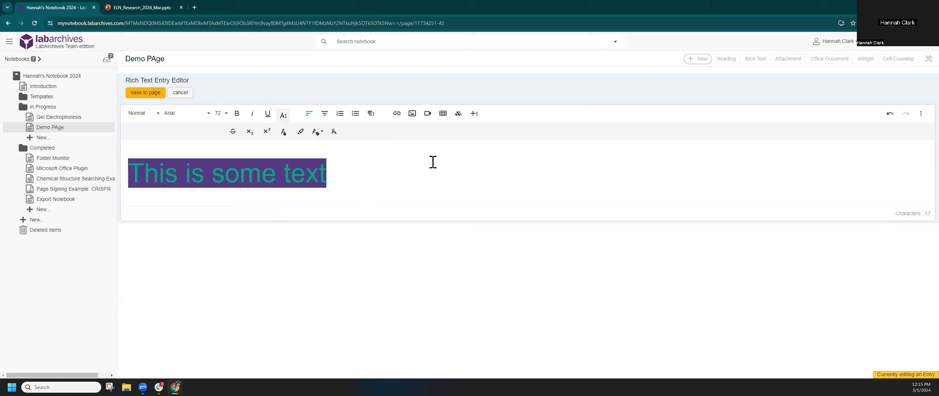
{"action": "left_click", "coordinate": [133, 94]}
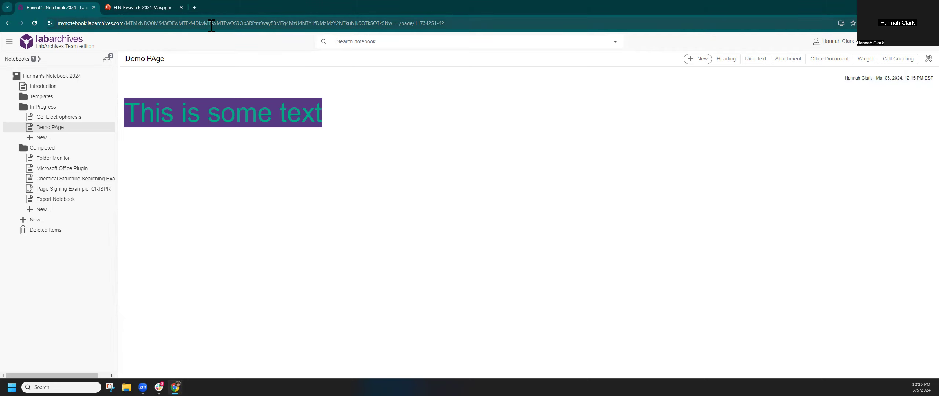
{"action": "left_click", "coordinate": [194, 7]}
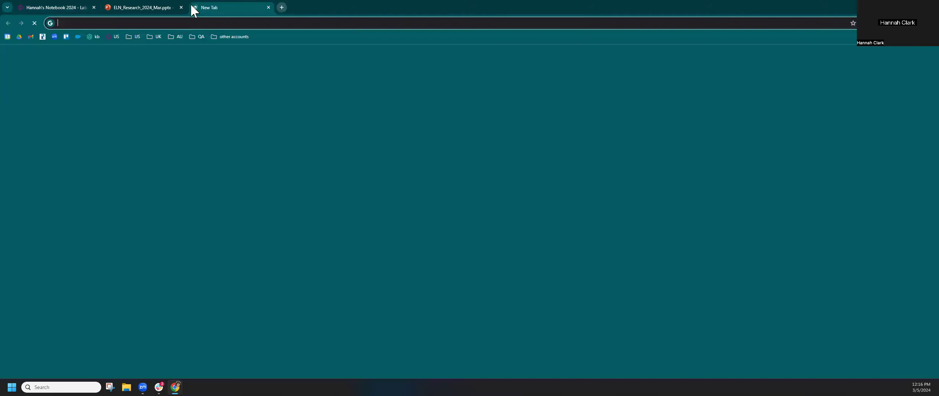
{"action": "type", "text": "labarchives.com/s"}
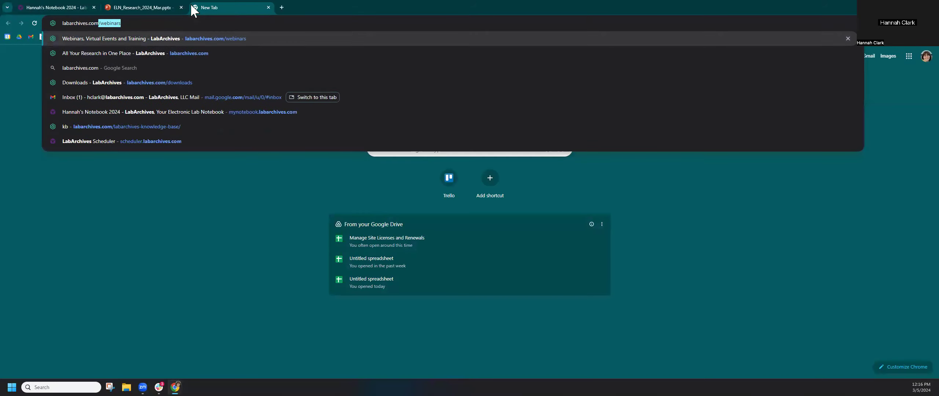
{"action": "type", "text": "ecr"}
{"action": "key", "text": "ctrl+a"}
{"action": "key", "text": "BackSpace"}
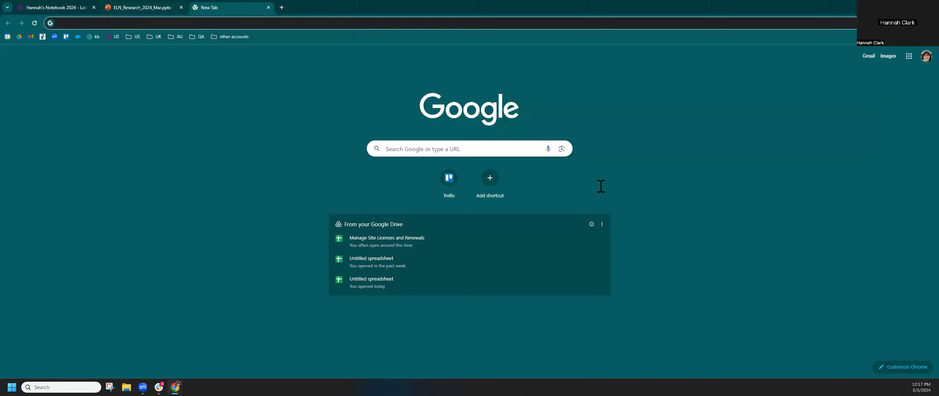
{"action": "key", "text": "ctrl+w"}
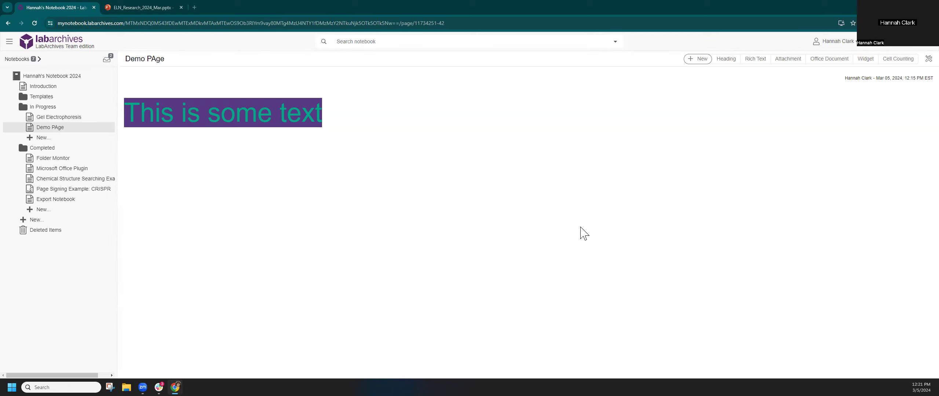
Step: Attach the sample_198_Results Excel workbook and the Hyperthyroidism PNG from the Training Resources folder to the Demo PAge page and save
{"action": "left_click", "coordinate": [792, 60]}
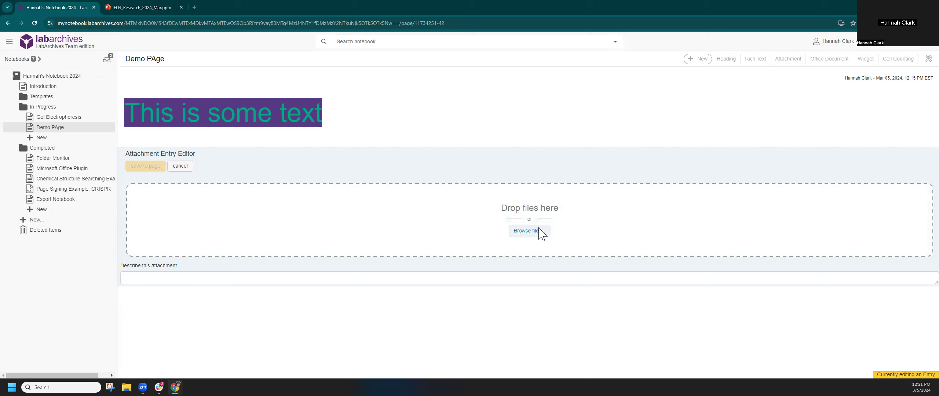
{"action": "key", "text": "Return"}
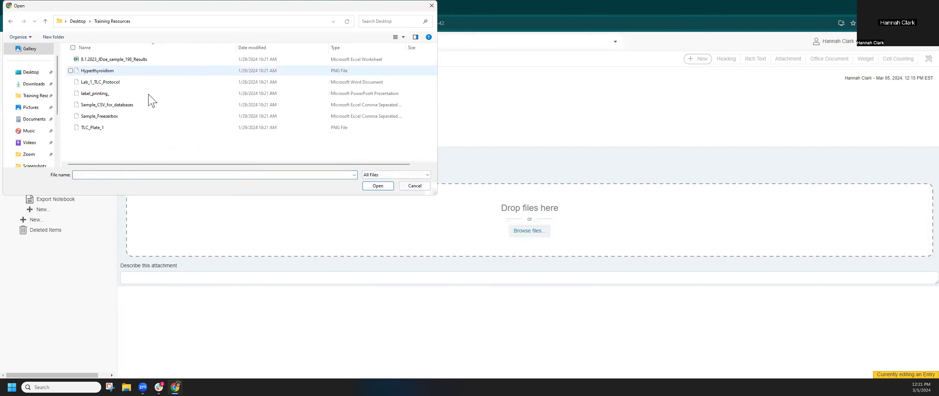
{"action": "key", "text": "space"}
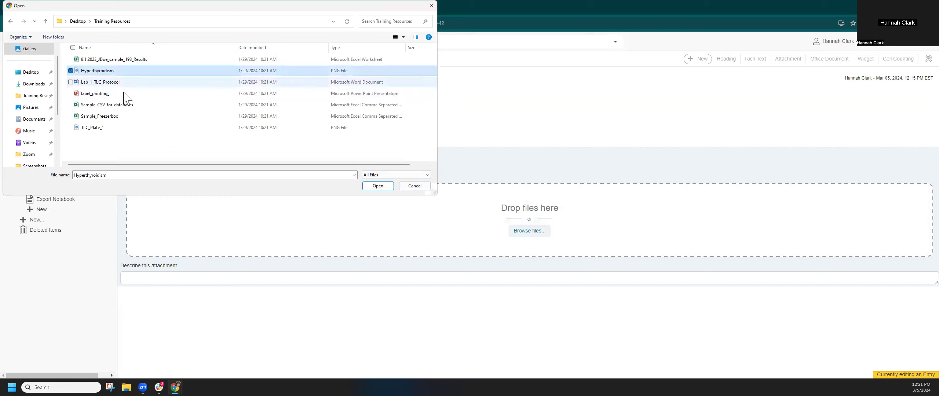
{"action": "key", "text": "shift+Up"}
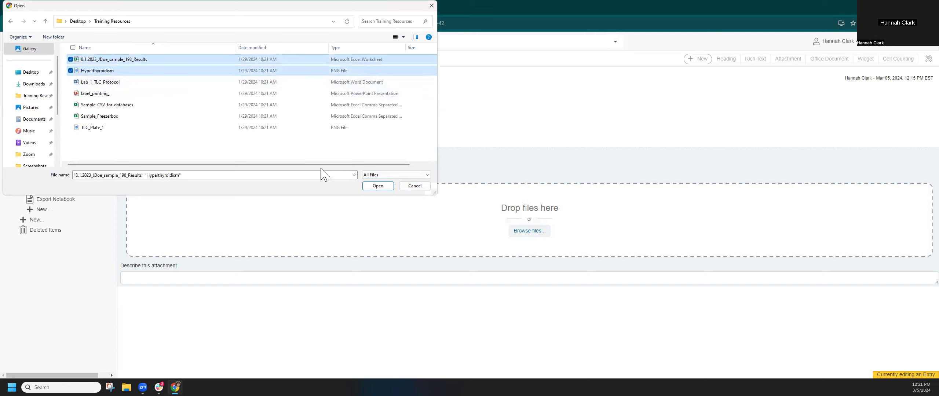
{"action": "key", "text": "Tab"}
{"action": "key", "text": "Return"}
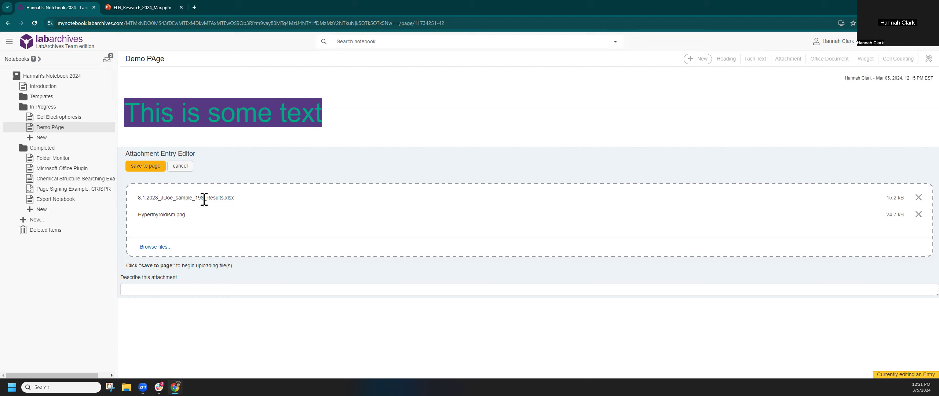
{"action": "left_click", "coordinate": [204, 288]}
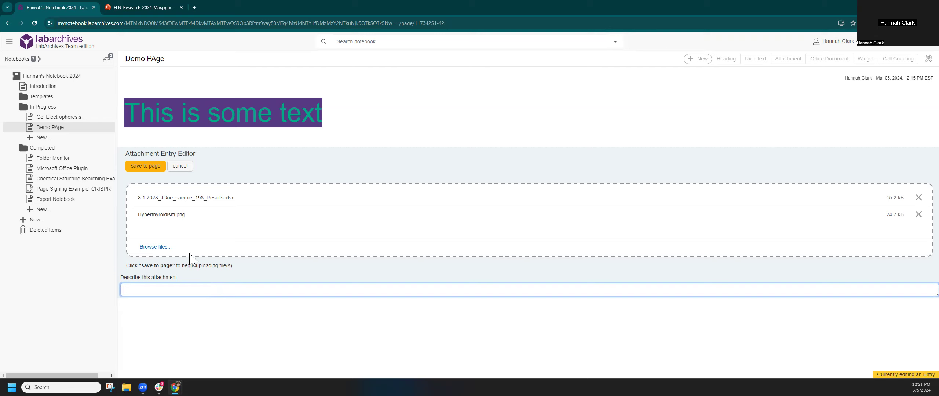
{"action": "left_click", "coordinate": [148, 168]}
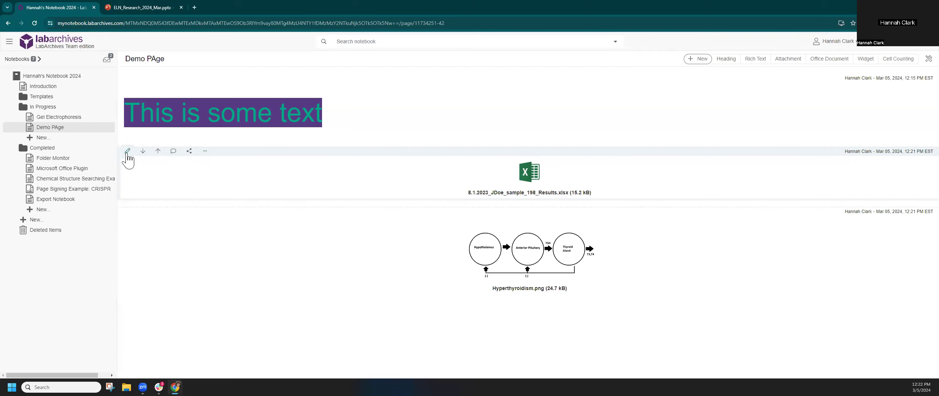
Step: Edit the attached Excel workbook online, setting cells B5, B6 and B7 to 12, 123 and 156, and return to the notebook page
{"action": "mouse_move", "coordinate": [551, 200]}
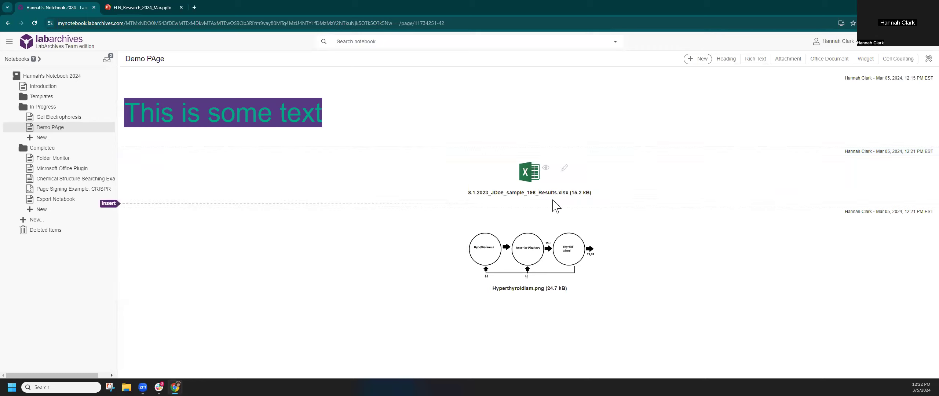
{"action": "left_click", "coordinate": [565, 168]}
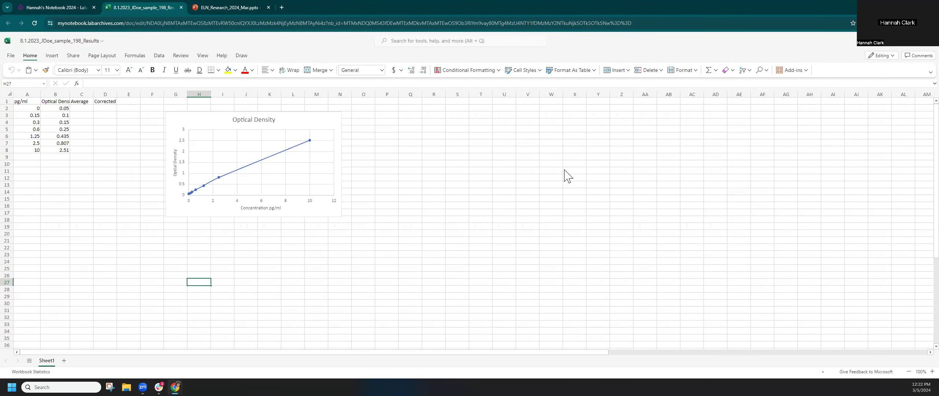
{"action": "left_click", "coordinate": [57, 130]}
{"action": "type", "text": "12"}
{"action": "key", "text": "Return"}
{"action": "type", "text": "123"}
{"action": "key", "text": "Return"}
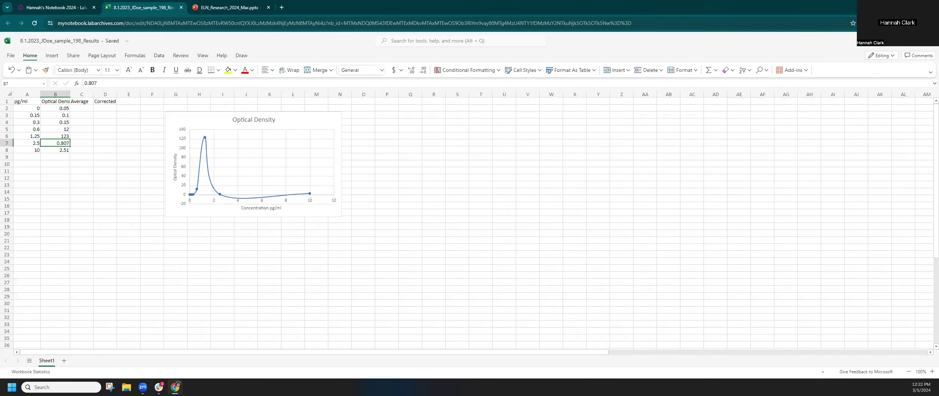
{"action": "type", "text": "156"}
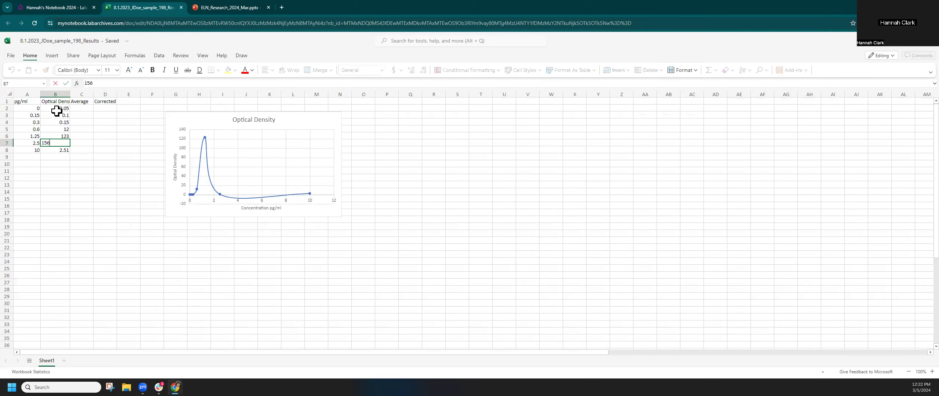
{"action": "key", "text": "Return"}
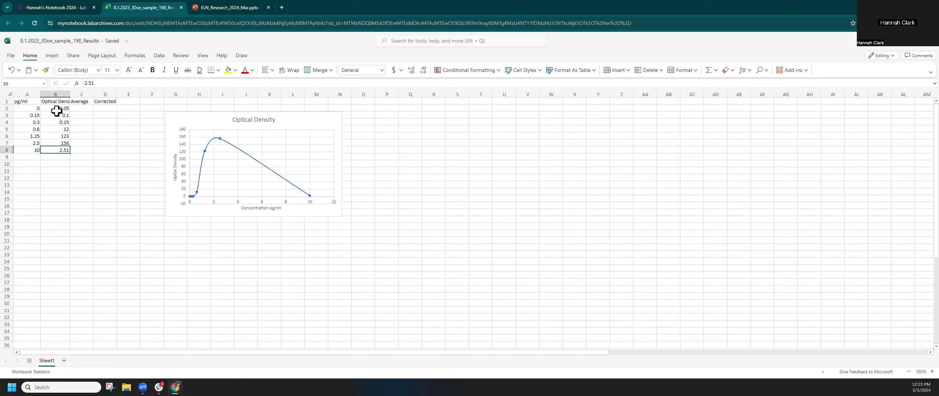
{"action": "left_click", "coordinate": [181, 7]}
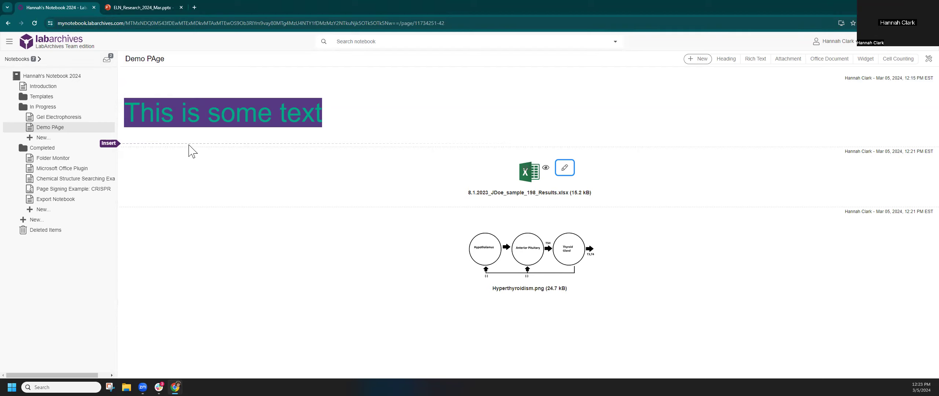
Step: Insert a heading entry "Final Results" between the rich text and the Excel attachment and save it to the page
{"action": "mouse_move", "coordinate": [151, 146]}
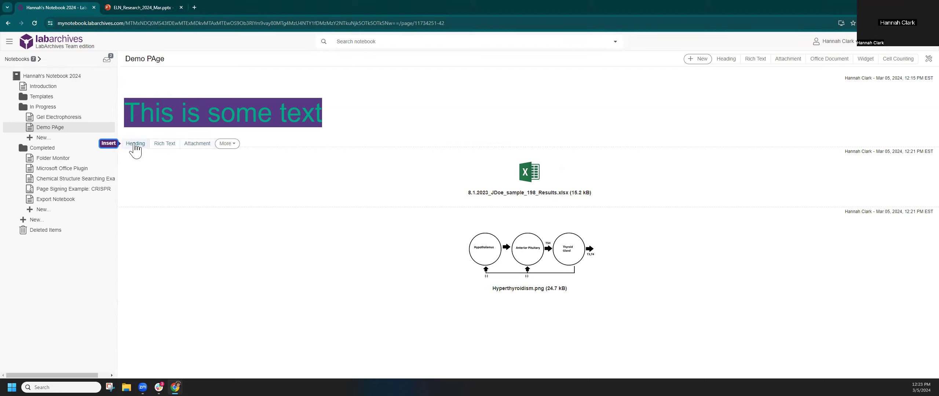
{"action": "left_click", "coordinate": [140, 145]}
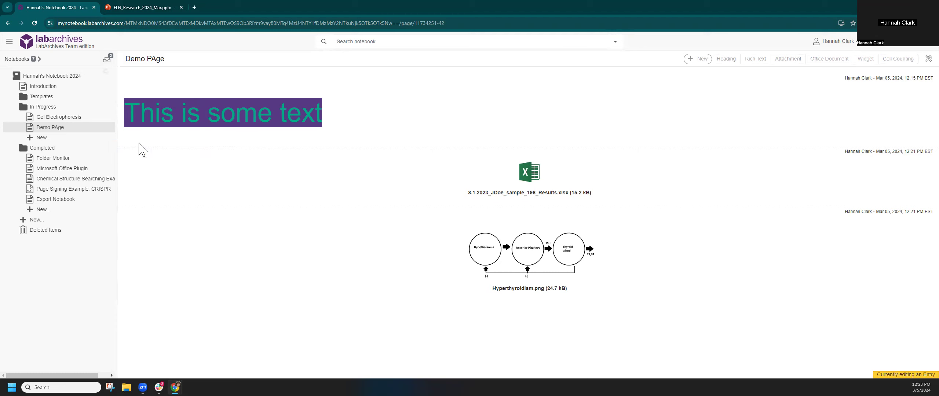
{"action": "type", "text": "Final Resu"}
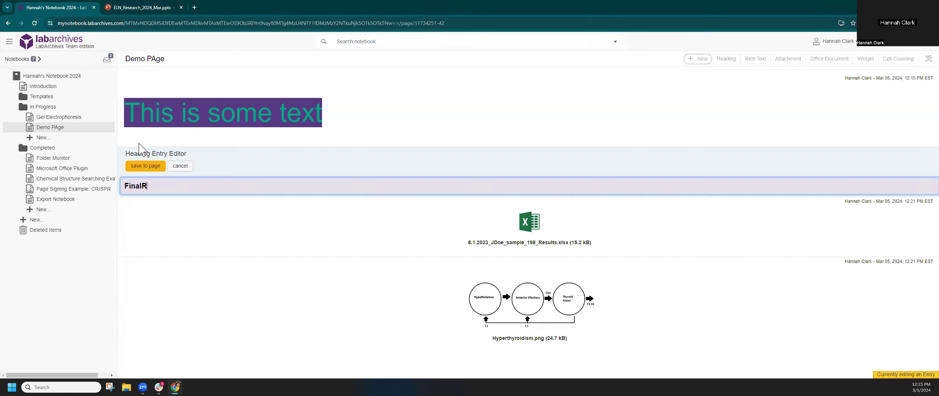
{"action": "type", "text": "lts"}
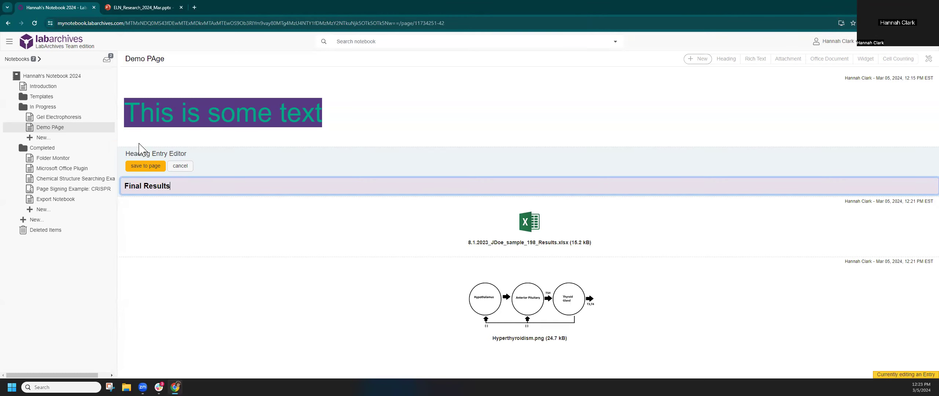
{"action": "left_click", "coordinate": [145, 165]}
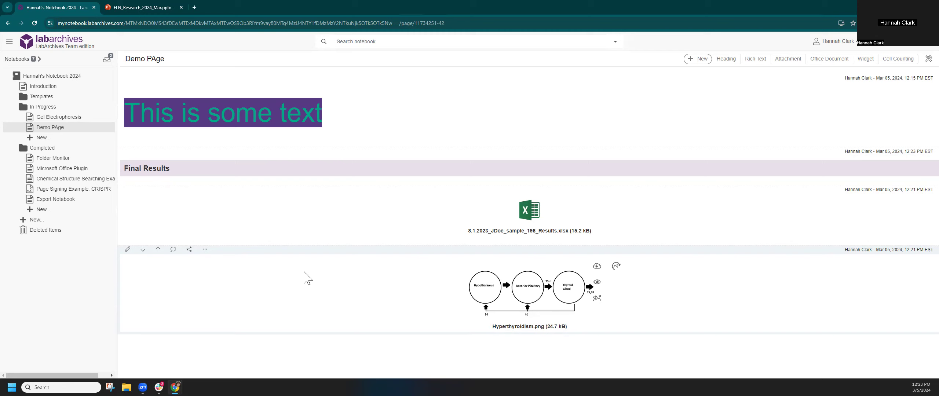
{"action": "left_click", "coordinate": [919, 51]}
{"action": "mouse_move", "coordinate": [895, 128]}
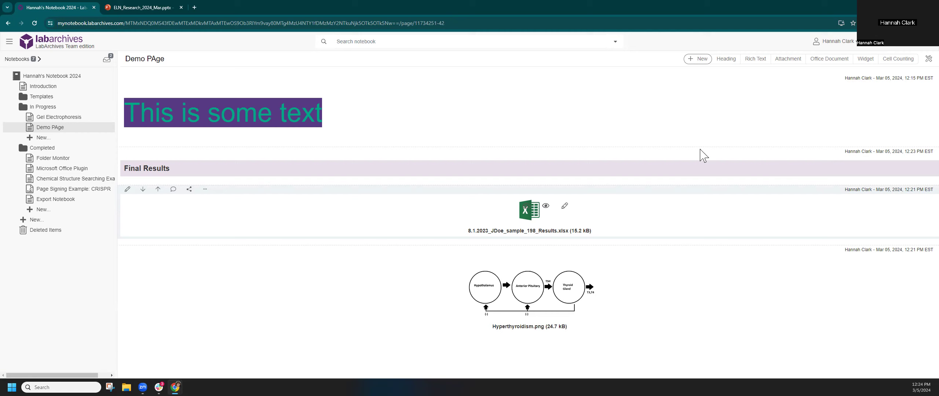
Step: Start a new widget entry on the Demo PAge page using the Cell Counting widget
{"action": "left_click", "coordinate": [700, 60]}
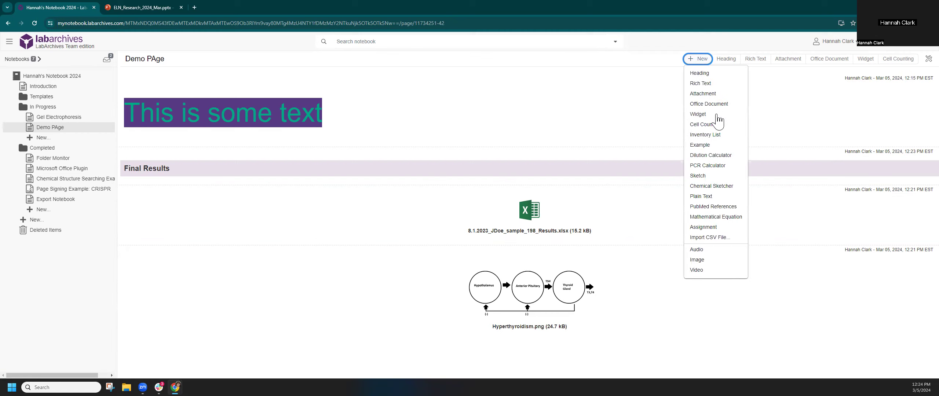
{"action": "left_click", "coordinate": [699, 115]}
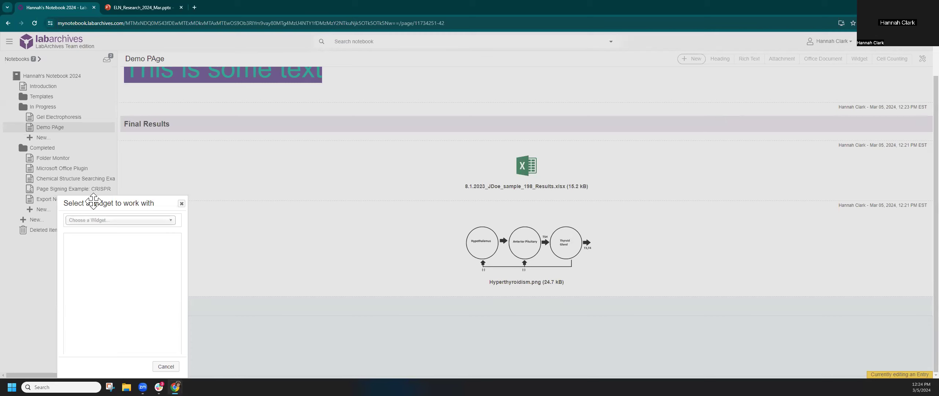
{"action": "left_click", "coordinate": [332, 169]}
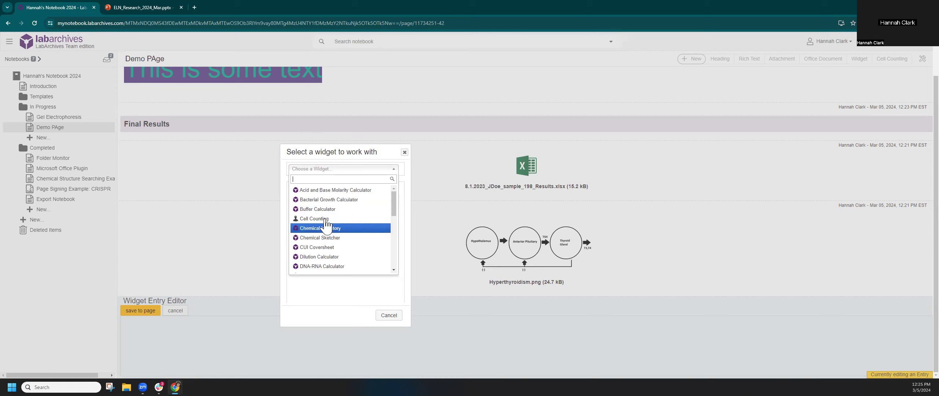
{"action": "left_click", "coordinate": [415, 342]}
{"action": "left_click", "coordinate": [339, 318]}
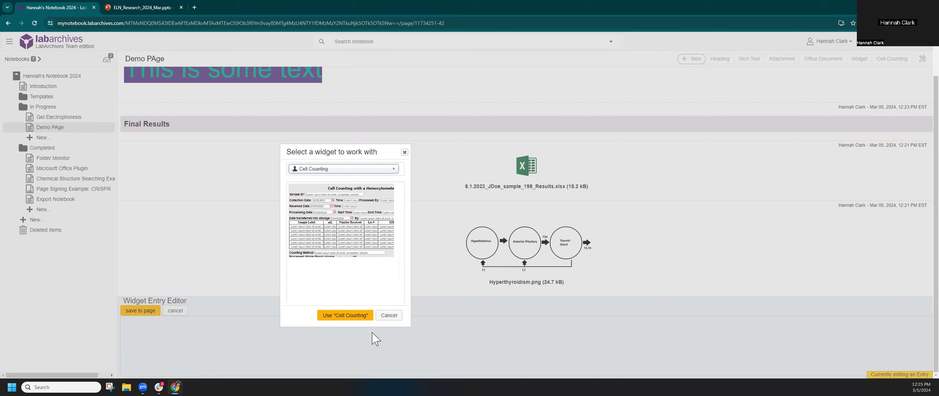
Step: Enter 123123 as the Sample ID and set the Collection Date to 03/19/2024 in the Cell Counting form
{"action": "scroll", "coordinate": [447, 338], "scroll_direction": "down", "scroll_amount": 5}
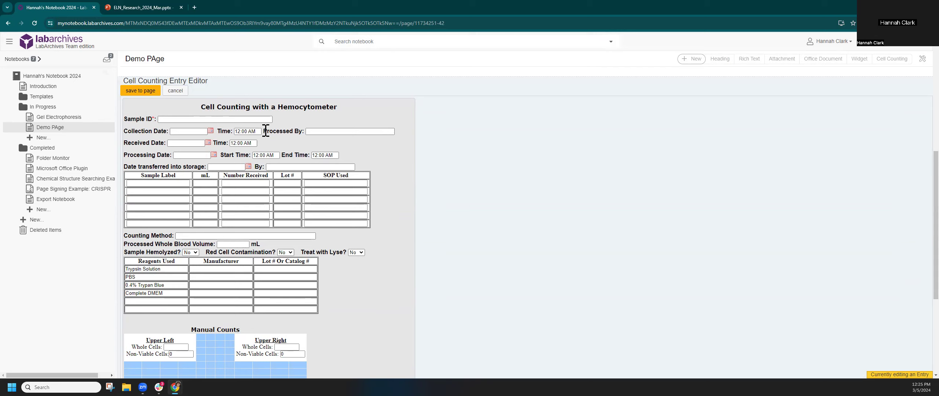
{"action": "left_click", "coordinate": [210, 121]}
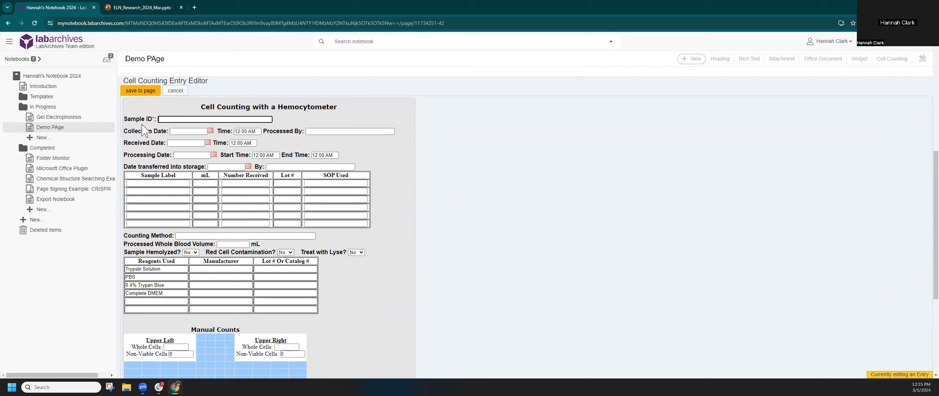
{"action": "type", "text": "123123"}
{"action": "left_click", "coordinate": [211, 131]}
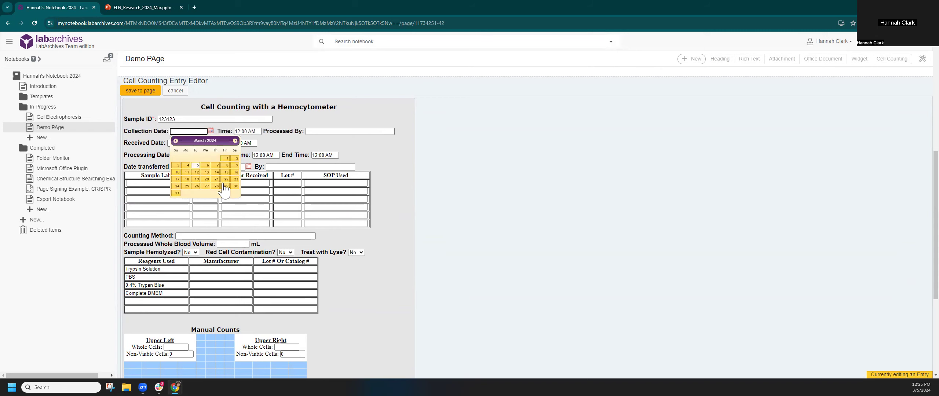
{"action": "left_click", "coordinate": [196, 180]}
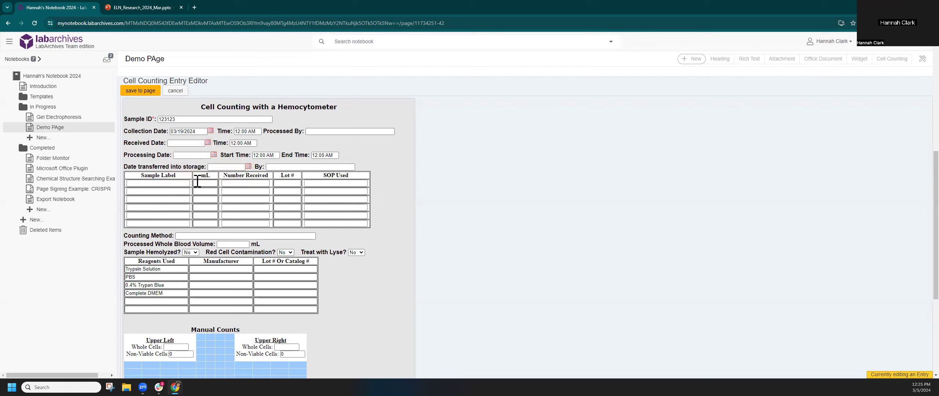
Step: Enter the manual Whole Cells counts: Upper Right 1, Lower Right 2, Lower Left 3 and Upper Left 1
{"action": "scroll", "coordinate": [256, 205], "scroll_direction": "down", "scroll_amount": 4}
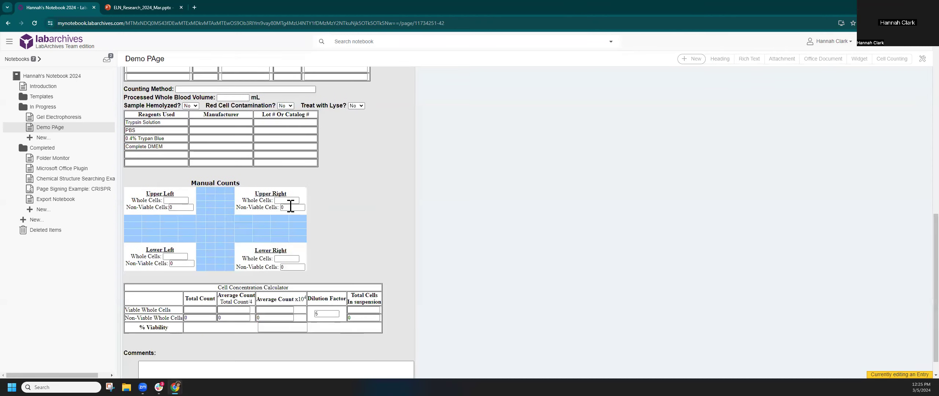
{"action": "left_click", "coordinate": [286, 201]}
{"action": "type", "text": "1"}
{"action": "left_click", "coordinate": [287, 259]}
{"action": "type", "text": "2"}
{"action": "left_click", "coordinate": [176, 257]}
{"action": "type", "text": "3"}
{"action": "left_click", "coordinate": [177, 201]}
{"action": "type", "text": "1"}
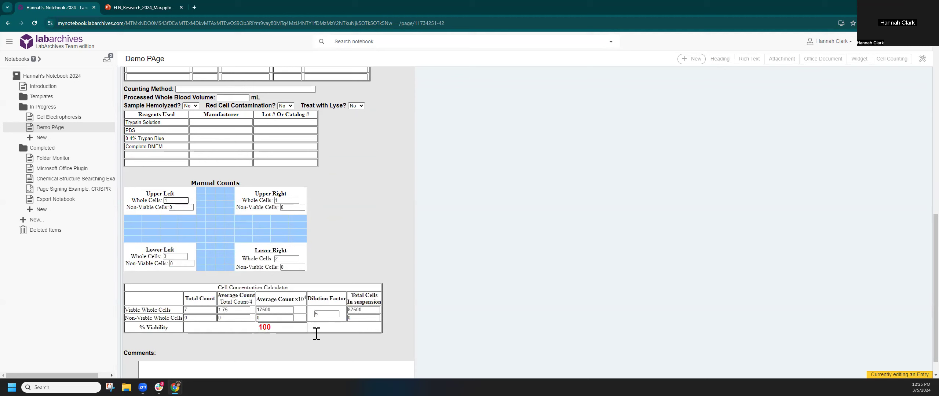
Step: Set the manual Non-Viable Cells counts to 4 for Lower Right and 5 for Lower Left
{"action": "left_click", "coordinate": [288, 267]}
{"action": "type", "text": "4"}
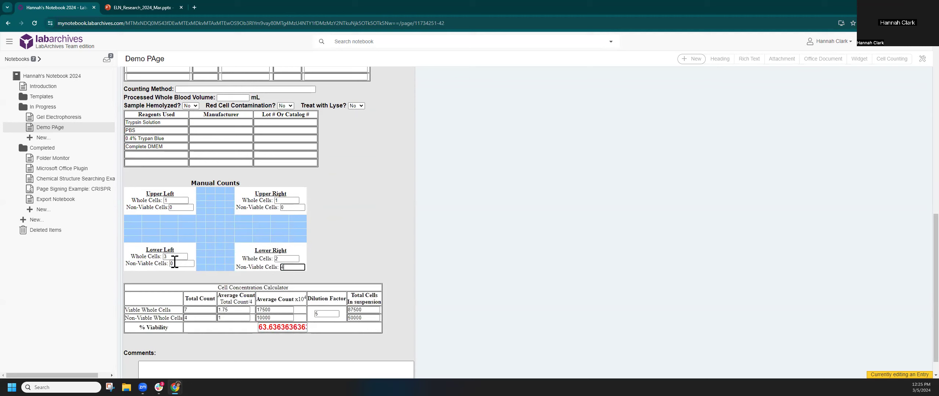
{"action": "left_click", "coordinate": [181, 263]}
{"action": "type", "text": "5"}
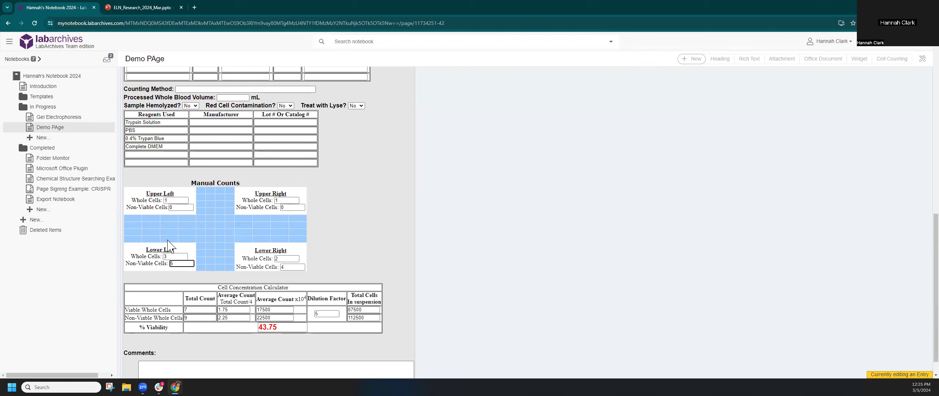
Step: Save the completed Cell Counting widget entry to the Demo PAge page
{"action": "scroll", "coordinate": [235, 247], "scroll_direction": "up", "scroll_amount": 3}
{"action": "scroll", "coordinate": [185, 153], "scroll_direction": "up", "scroll_amount": 1}
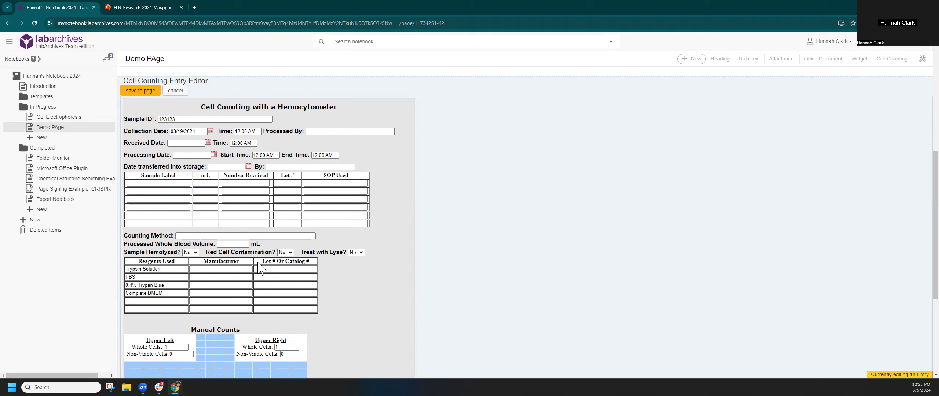
{"action": "left_click", "coordinate": [141, 91]}
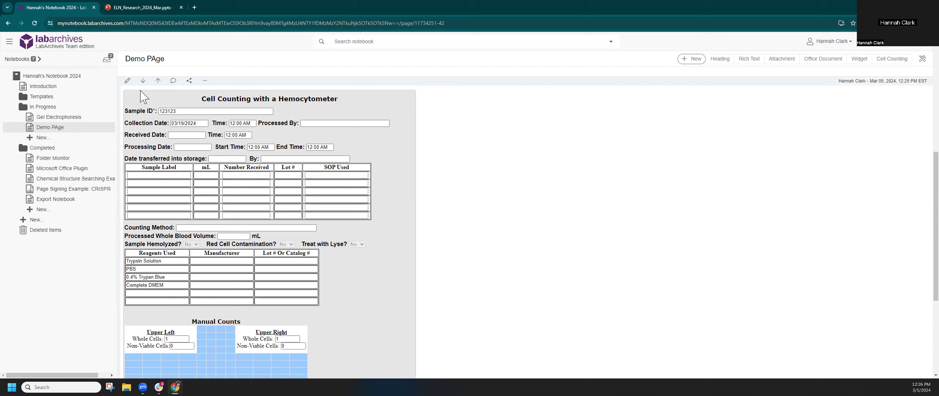
Step: Open Hyperthyroidism.png for annotation and draw a freehand loop around the lower part of the Anterior Pituitary circle
{"action": "scroll", "coordinate": [345, 158], "scroll_direction": "up", "scroll_amount": 2}
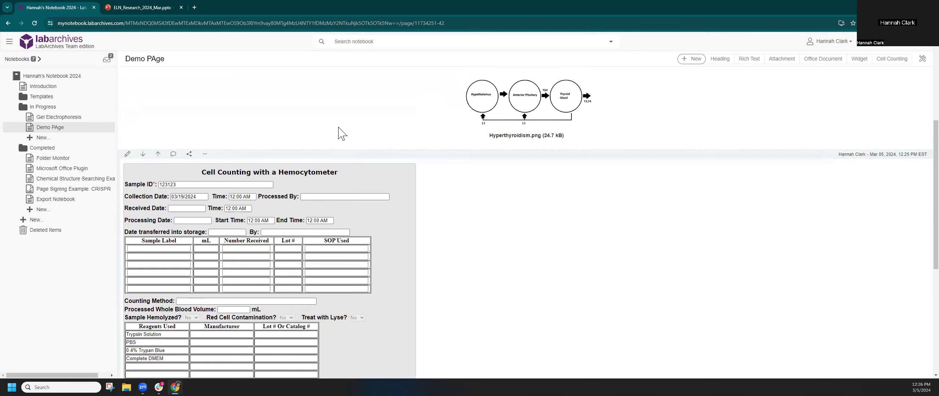
{"action": "scroll", "coordinate": [342, 133], "scroll_direction": "up", "scroll_amount": 1}
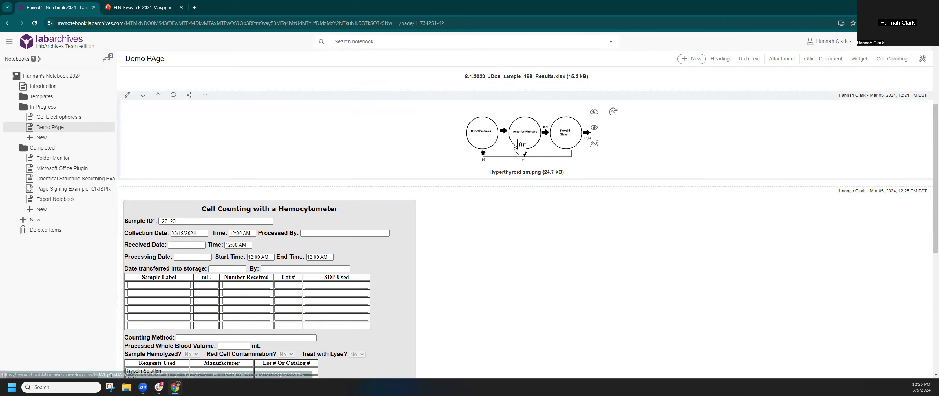
{"action": "left_click", "coordinate": [545, 159]}
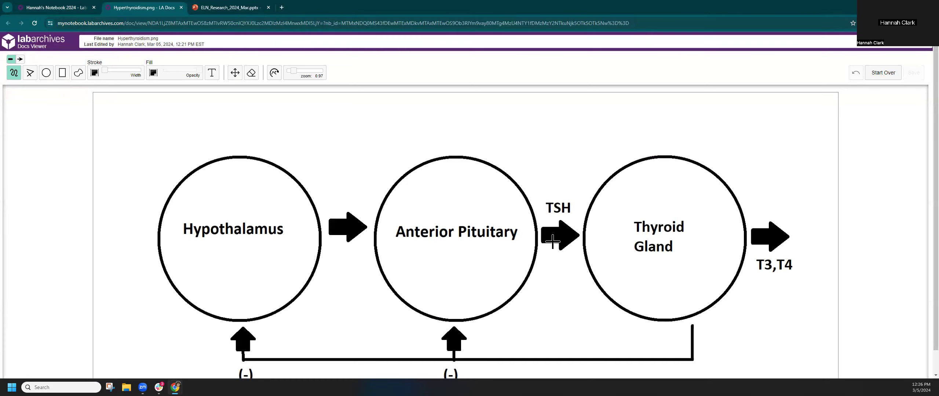
{"action": "mouse_move", "coordinate": [603, 315]}
{"action": "left_mouse_down"}
{"action": "mouse_move", "coordinate": [428, 248]}
{"action": "mouse_move", "coordinate": [417, 361]}
{"action": "mouse_move", "coordinate": [570, 353]}
{"action": "left_mouse_up"}
{"action": "left_click_drag", "start_coordinate": [554, 251], "coordinate": [498, 245]}
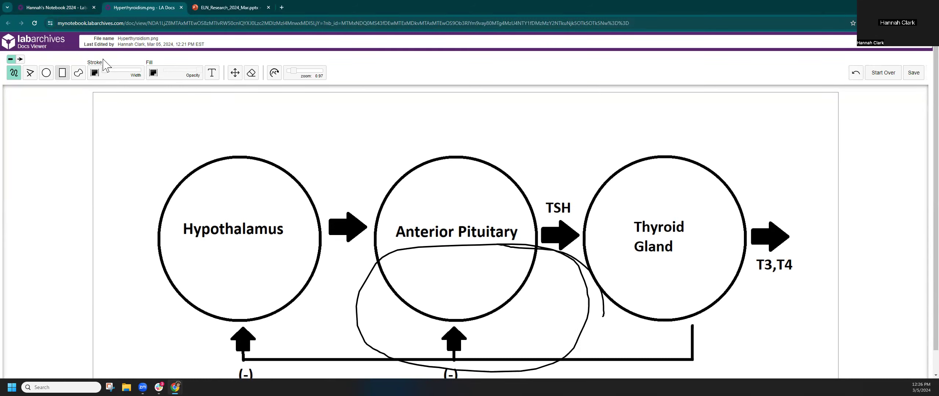
Step: Add the file's title "Hyperthyroidism" as enlarged text above the diagram
{"action": "double_click", "coordinate": [133, 38]}
{"action": "key", "text": "ctrl+c"}
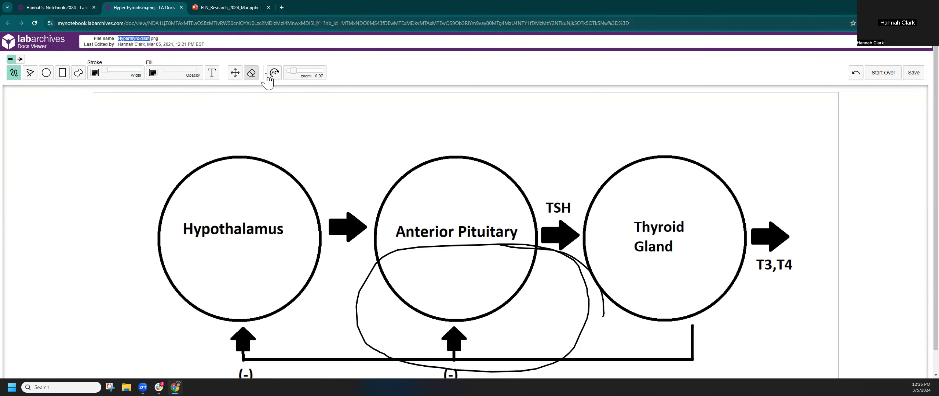
{"action": "left_click", "coordinate": [211, 73]}
{"action": "left_click", "coordinate": [463, 113]}
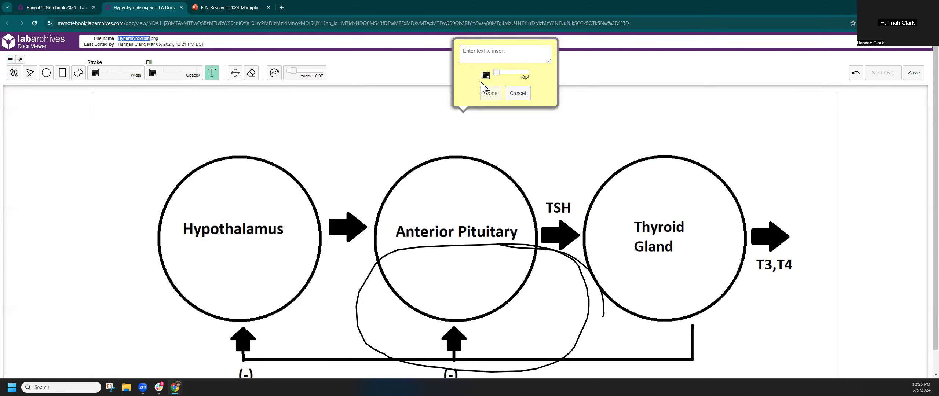
{"action": "key", "text": "ctrl+v"}
{"action": "left_click_drag", "start_coordinate": [496, 72], "coordinate": [528, 76]}
{"action": "left_click", "coordinate": [492, 93]}
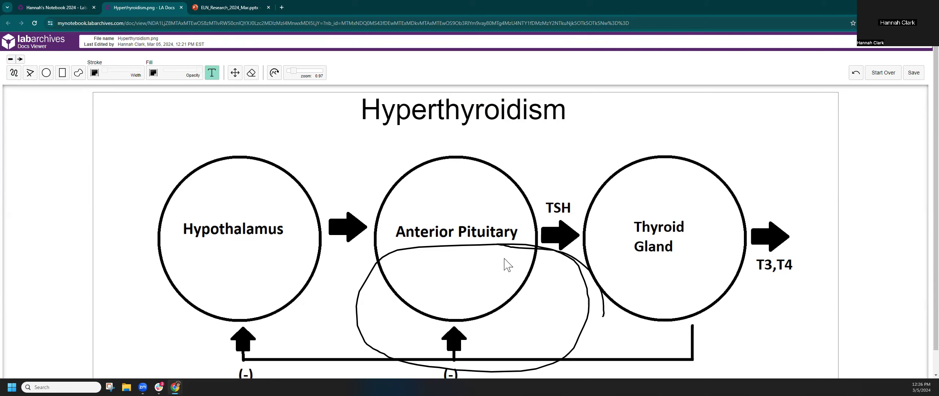
Step: Save the annotated Hyperthyroidism.png, close its viewer and refresh the Demo PAge page
{"action": "left_click", "coordinate": [46, 73]}
{"action": "left_click", "coordinate": [914, 73]}
{"action": "left_click", "coordinate": [181, 7]}
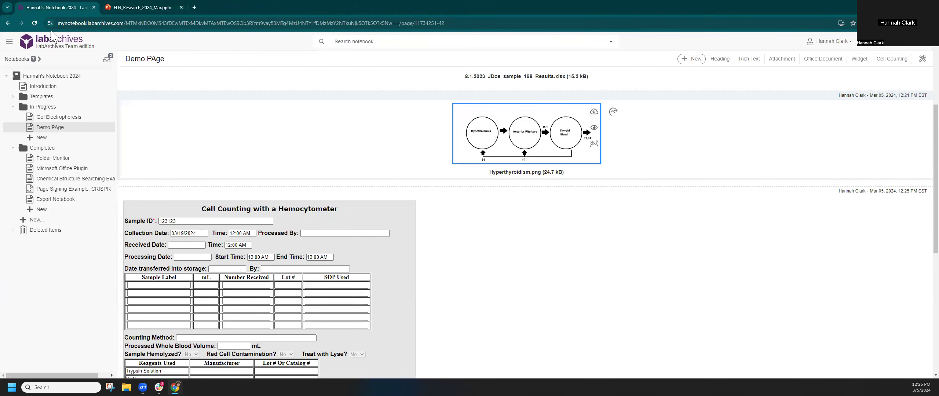
{"action": "left_click", "coordinate": [34, 23]}
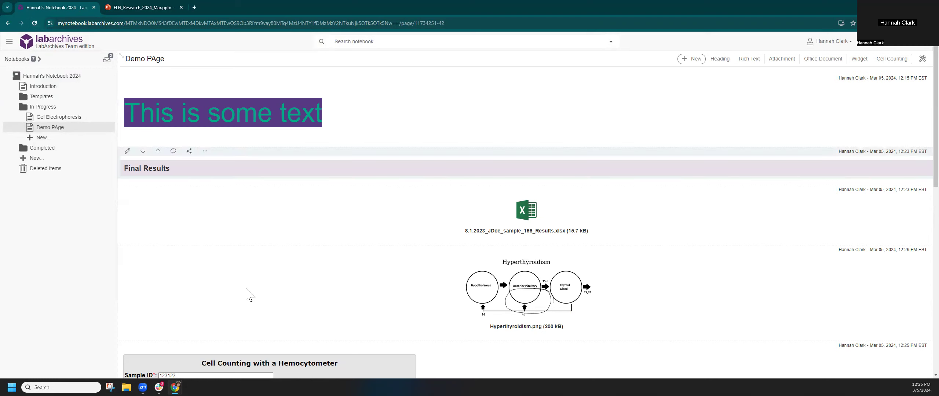
Step: Preview both versions in the Hyperthyroidism.png entry's revision history and revert the attachment to version 1
{"action": "scroll", "coordinate": [214, 222], "scroll_direction": "down", "scroll_amount": 1}
{"action": "left_click", "coordinate": [206, 216]}
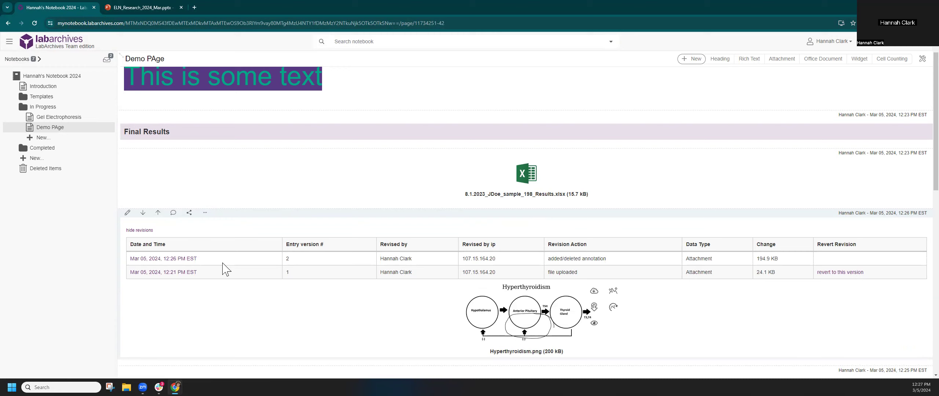
{"action": "left_click", "coordinate": [192, 259]}
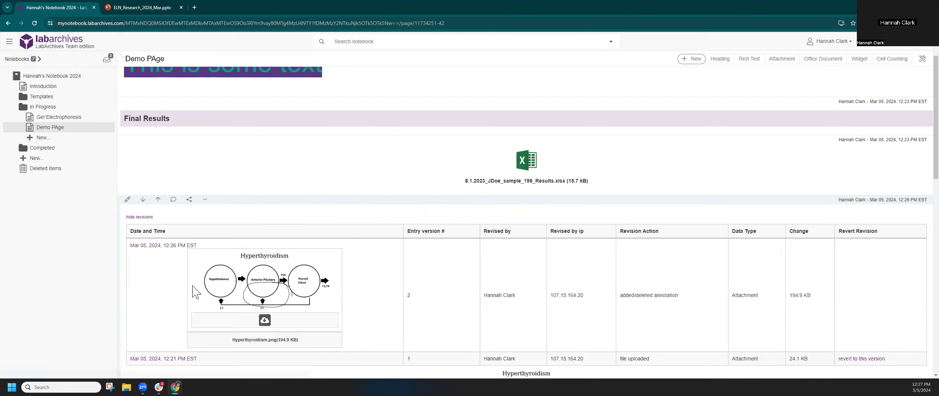
{"action": "scroll", "coordinate": [193, 290], "scroll_direction": "down", "scroll_amount": 2}
{"action": "left_click", "coordinate": [396, 300]}
{"action": "scroll", "coordinate": [420, 271], "scroll_direction": "down", "scroll_amount": 2}
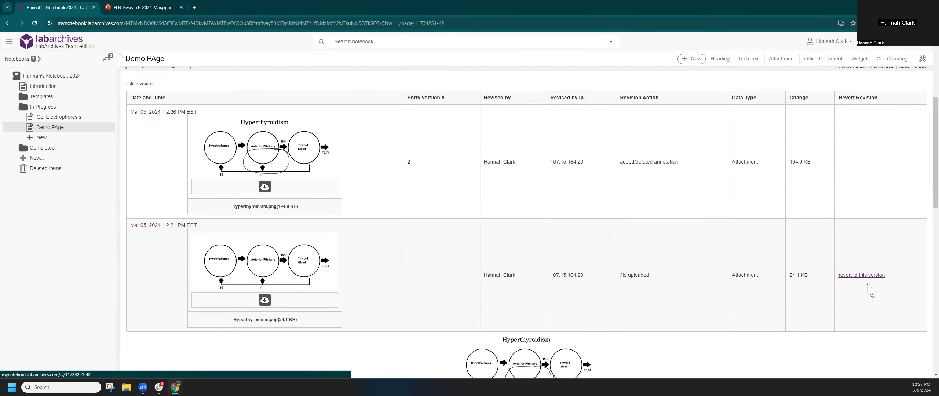
{"action": "left_click", "coordinate": [877, 276]}
{"action": "left_click", "coordinate": [495, 221]}
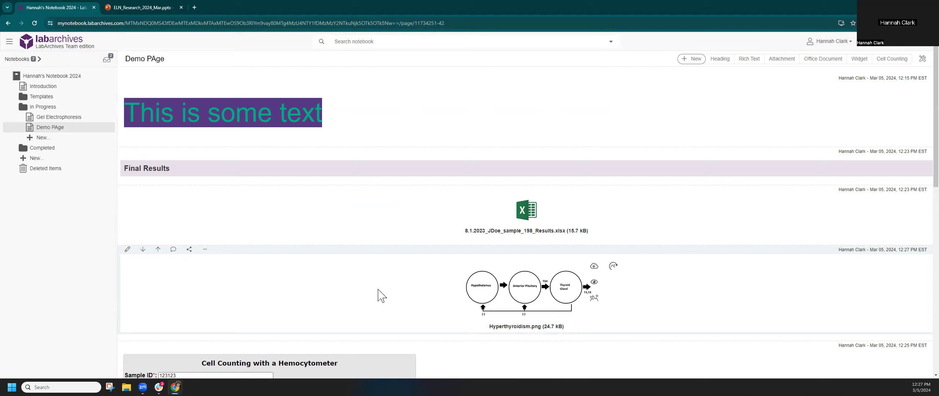
Step: Delete the Hyperthyroidism.png entry from the Demo PAge page
{"action": "left_click", "coordinate": [206, 250]}
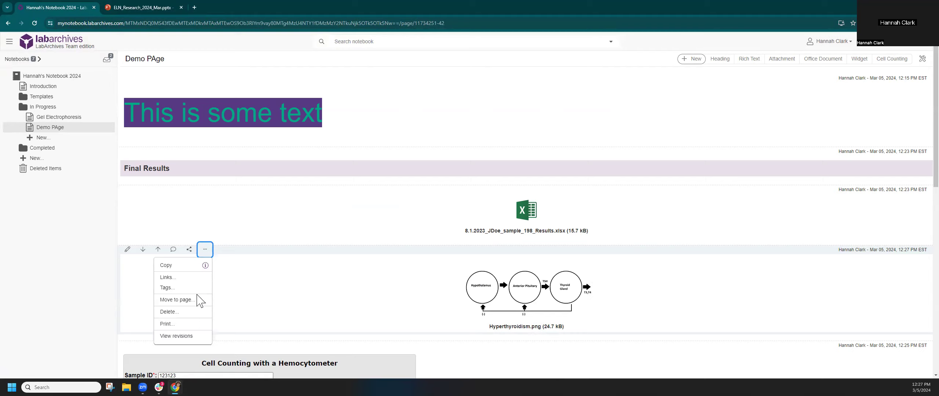
{"action": "left_click", "coordinate": [191, 313]}
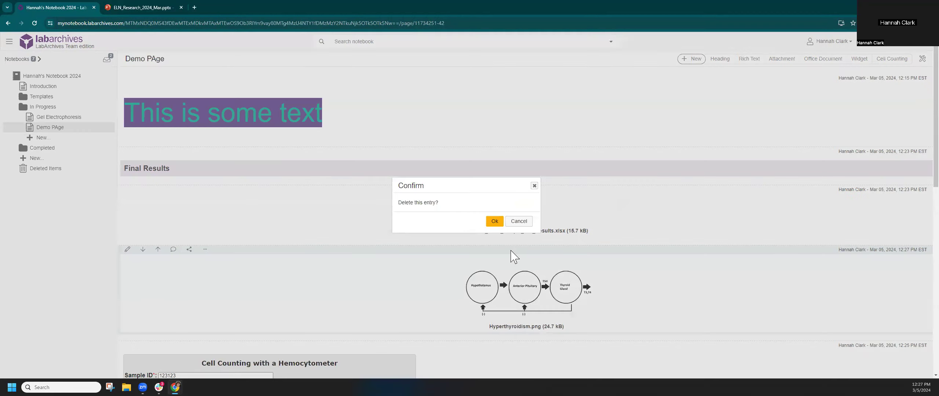
{"action": "left_click", "coordinate": [494, 222]}
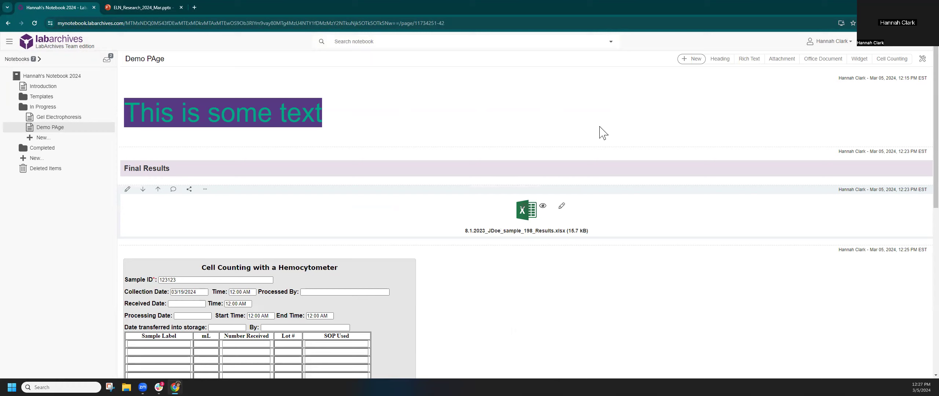
Step: Undelete the Hyperthyroidism.png attachment from the page's revision history
{"action": "left_click", "coordinate": [923, 60]}
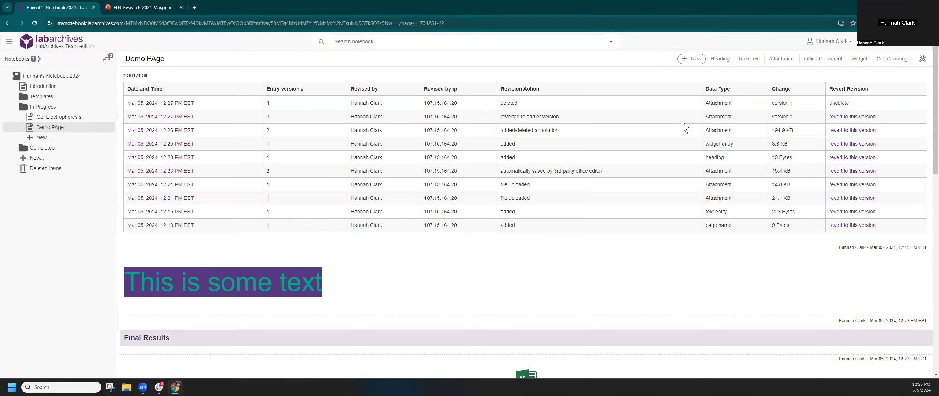
{"action": "left_click", "coordinate": [840, 104]}
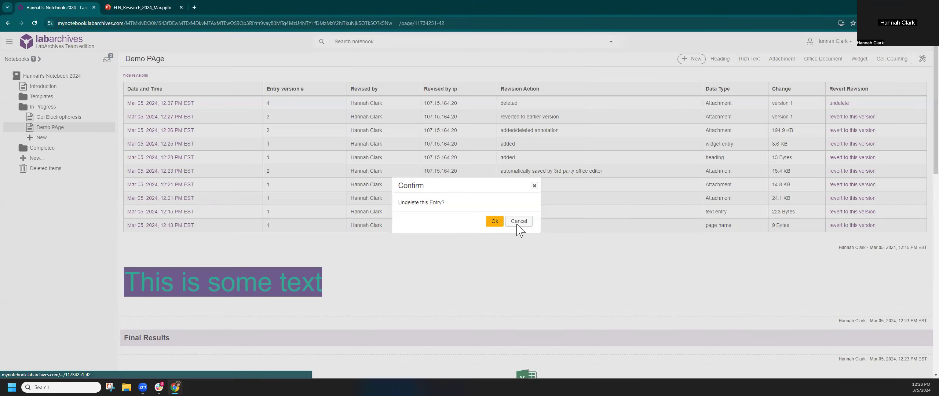
{"action": "left_click", "coordinate": [491, 219]}
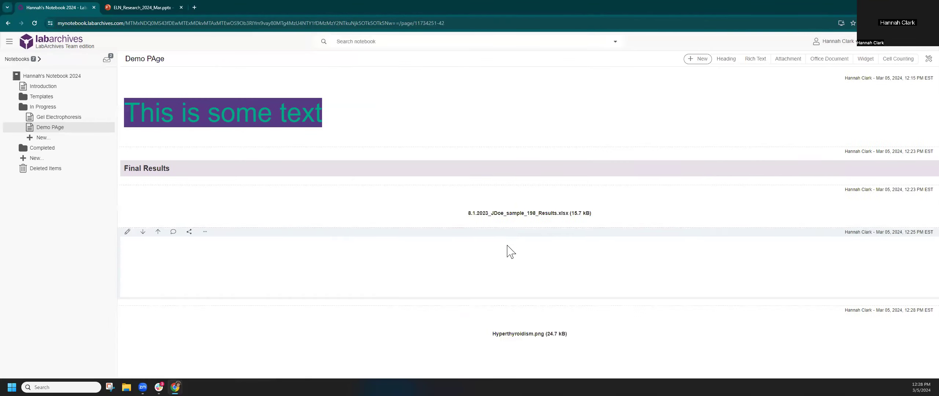
Step: Review the revision history of the restored Hyperthyroidism.png entry below the Cell Counting form
{"action": "scroll", "coordinate": [508, 251], "scroll_direction": "down", "scroll_amount": 5}
{"action": "scroll", "coordinate": [508, 251], "scroll_direction": "down", "scroll_amount": 4}
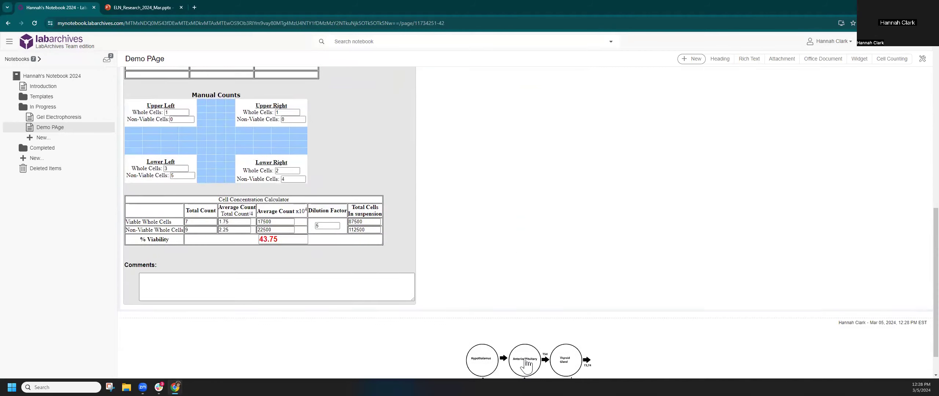
{"action": "left_click", "coordinate": [205, 287]}
{"action": "left_click", "coordinate": [186, 288]}
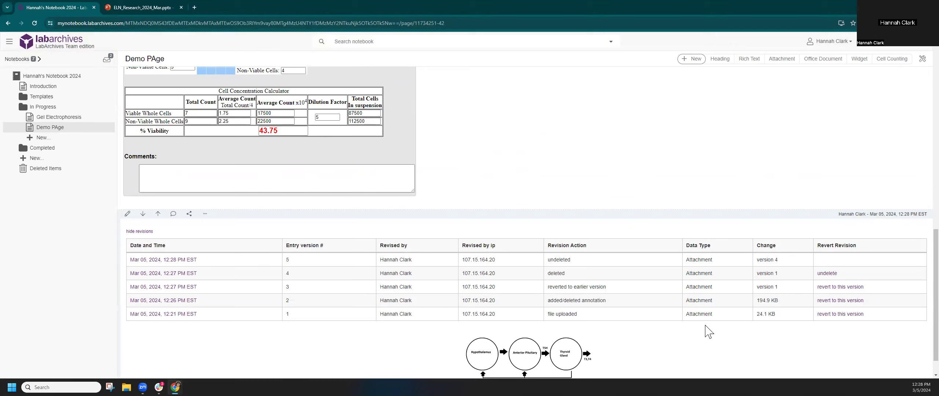
{"action": "scroll", "coordinate": [708, 331], "scroll_direction": "up", "scroll_amount": 15}
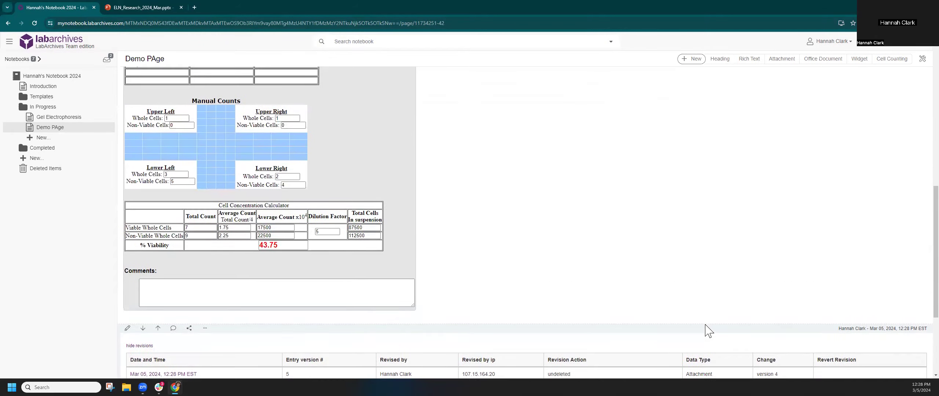
{"action": "scroll", "coordinate": [704, 316], "scroll_direction": "up", "scroll_amount": 1}
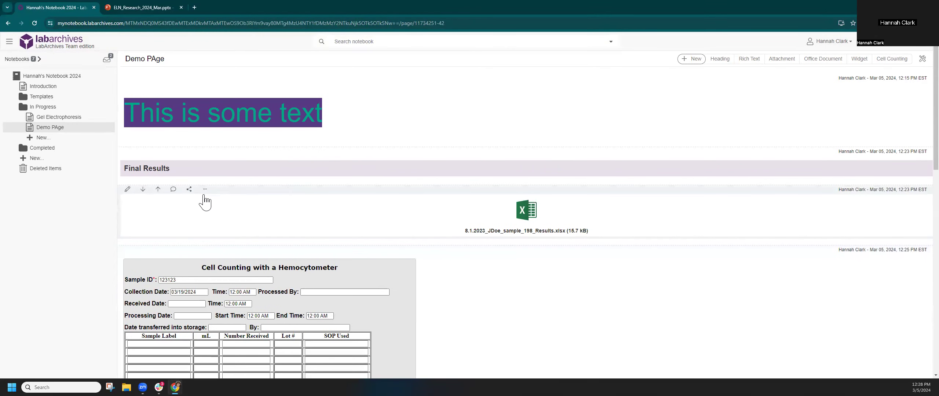
Step: Examine the Excel results entry's additional actions and the notebook's advanced search filters
{"action": "left_click", "coordinate": [205, 193]}
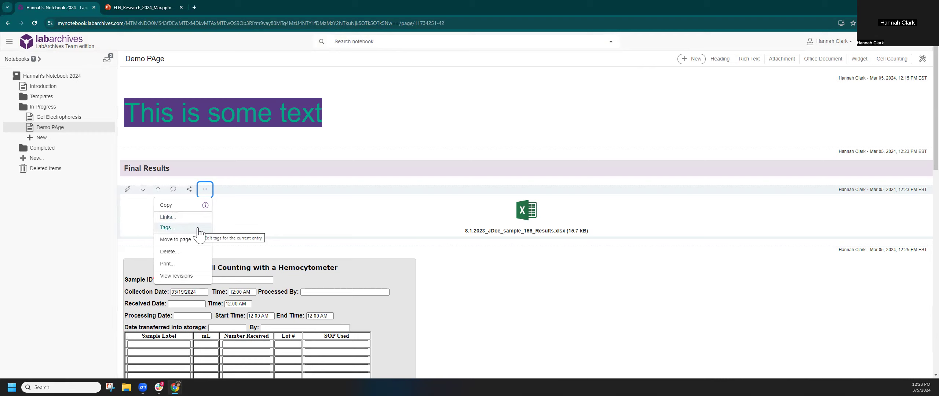
{"action": "left_click", "coordinate": [354, 188]}
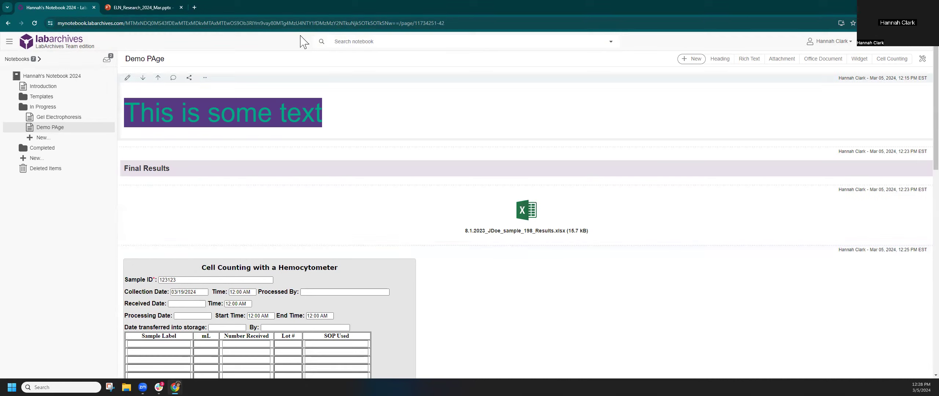
{"action": "left_click", "coordinate": [352, 41]}
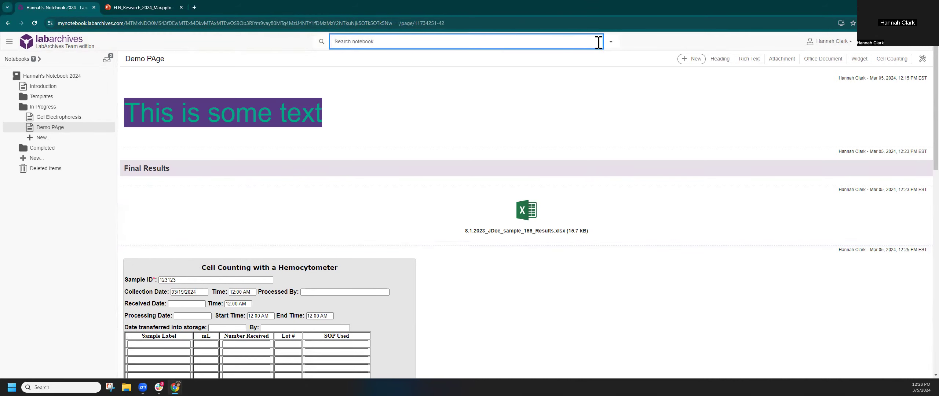
{"action": "left_click", "coordinate": [612, 42]}
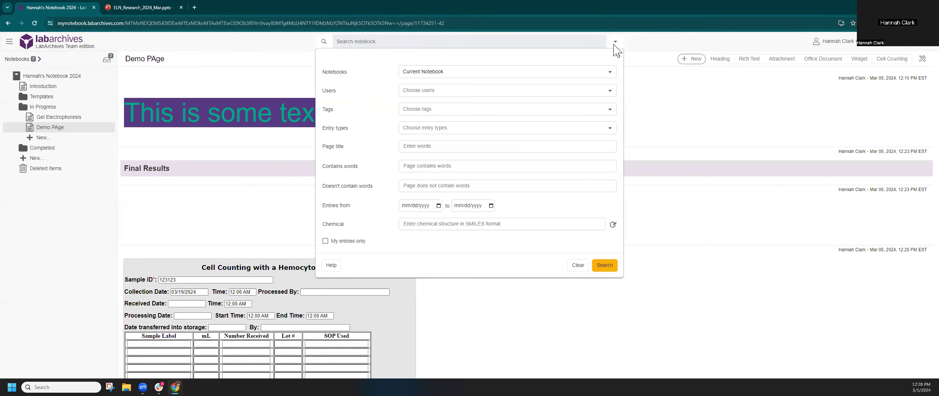
{"action": "left_click", "coordinate": [692, 100]}
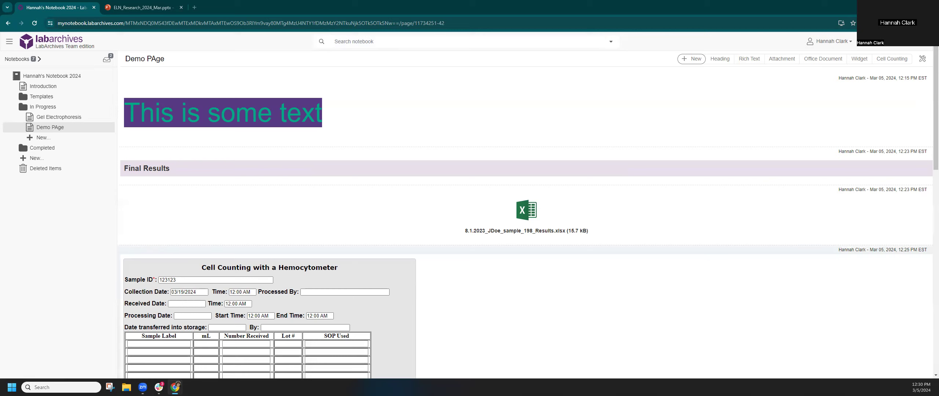
Step: Examine the link options for the Excel results entry and close them without adding a link
{"action": "mouse_move", "coordinate": [522, 220]}
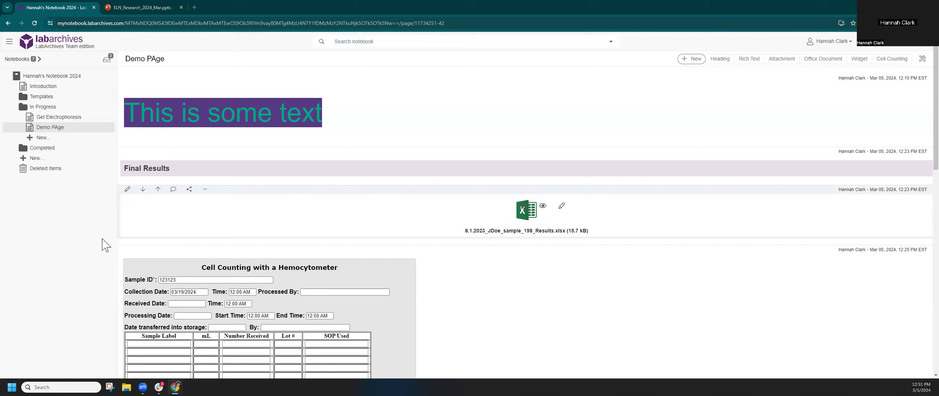
{"action": "left_click", "coordinate": [206, 191]}
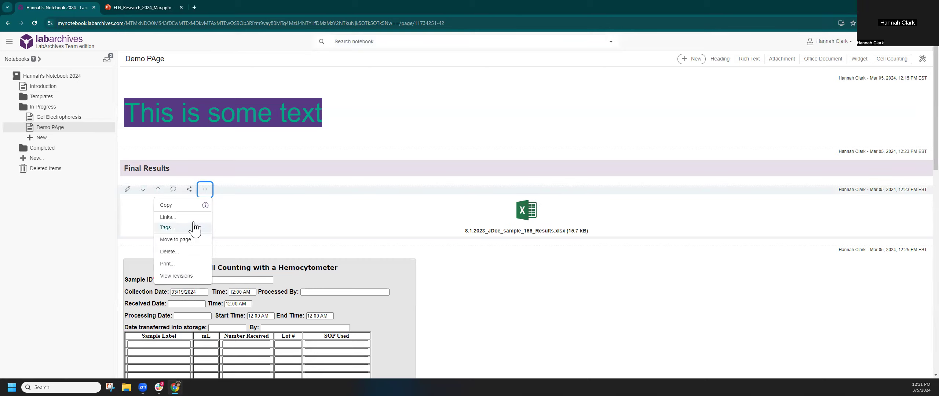
{"action": "left_click", "coordinate": [191, 216]}
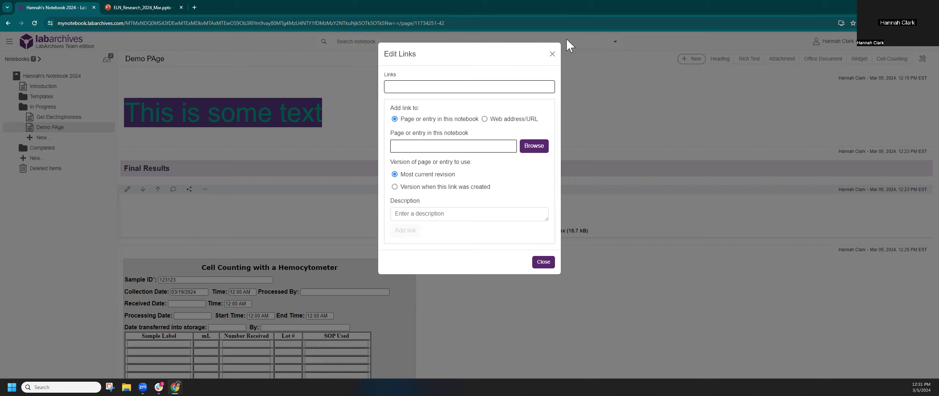
{"action": "left_click", "coordinate": [552, 54]}
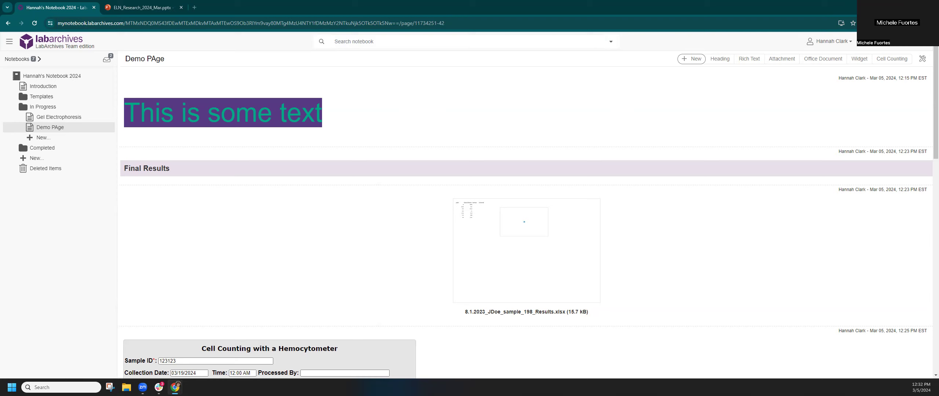
{"action": "mouse_move", "coordinate": [723, 226]}
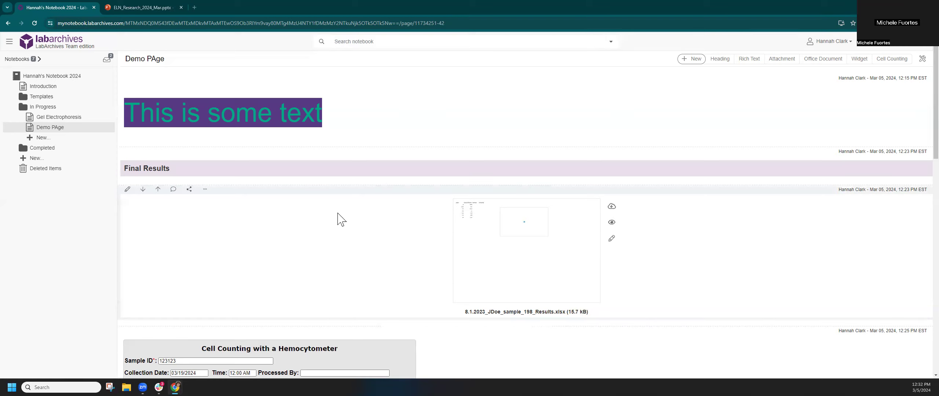
Step: Show the Excel results entry's choices for linking to a notebook page or web address, leaving its links untouched
{"action": "left_click", "coordinate": [205, 189]}
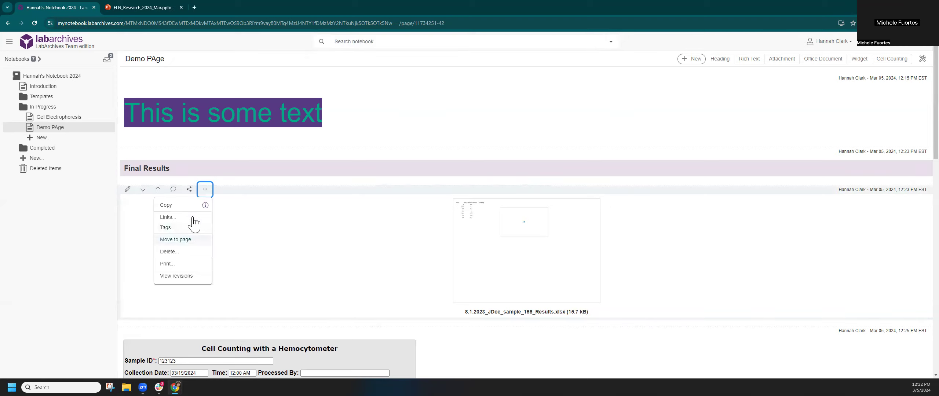
{"action": "left_click", "coordinate": [245, 216]}
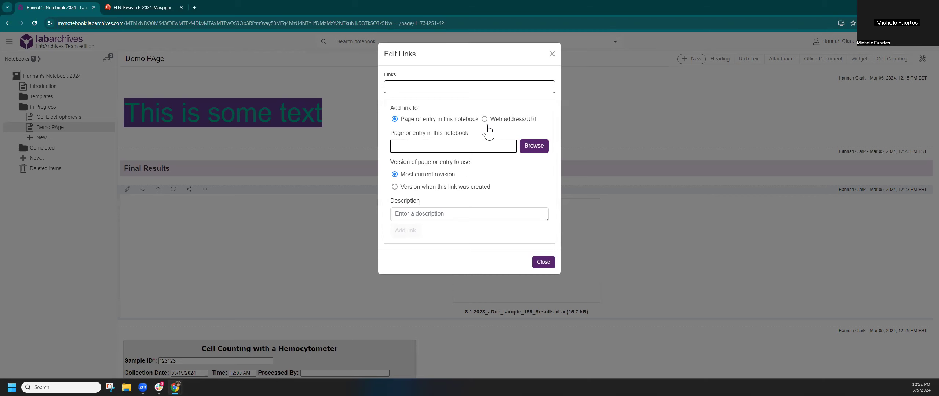
{"action": "left_click", "coordinate": [666, 151]}
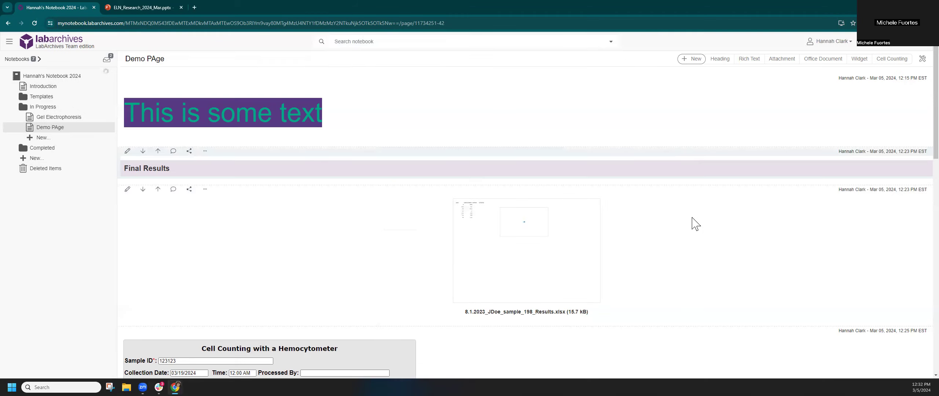
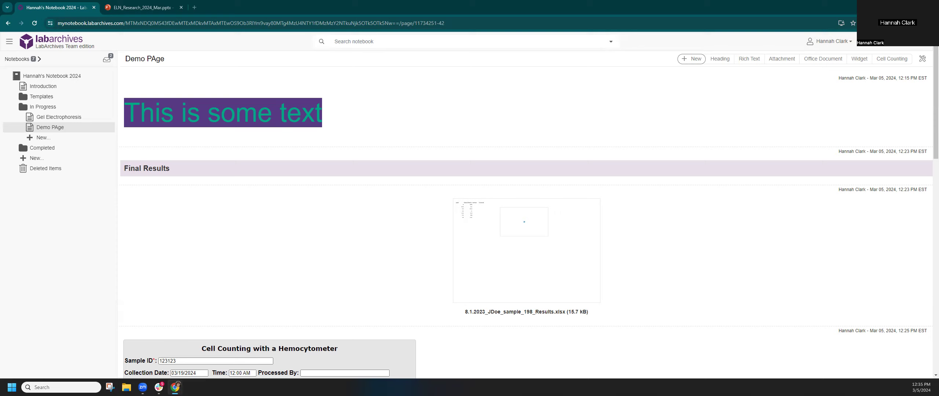
Step: Examine the actions available for Demo PAge and open User Management in the notebook settings
{"action": "mouse_move", "coordinate": [728, 294]}
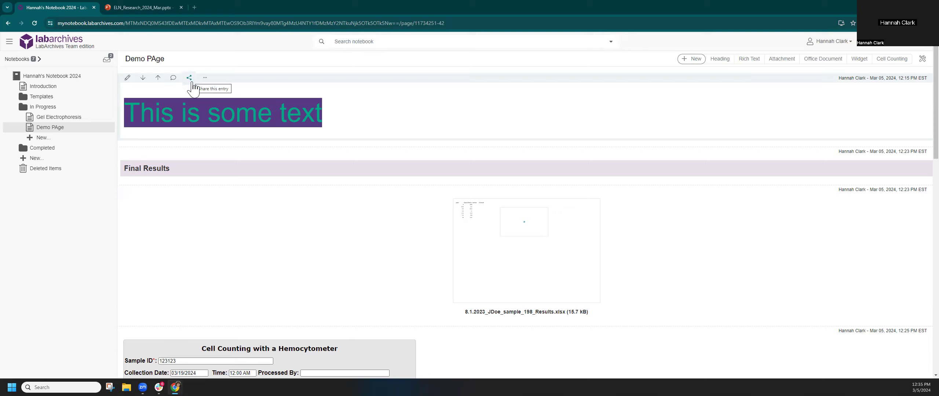
{"action": "right_click", "coordinate": [43, 129]}
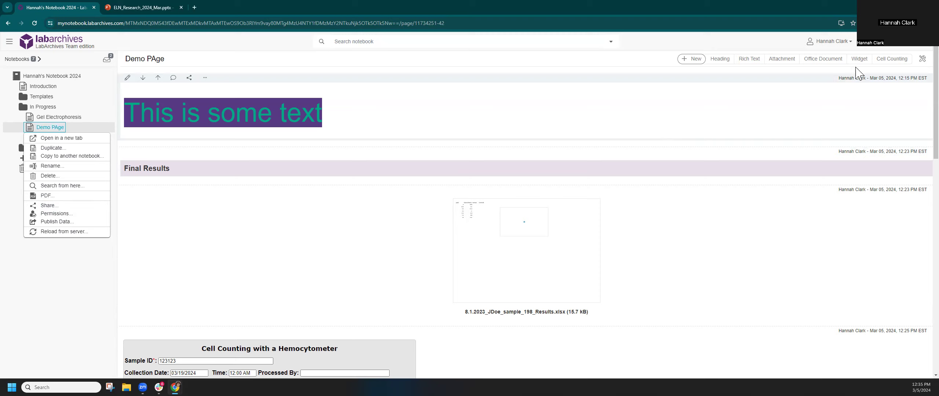
{"action": "left_click", "coordinate": [922, 51]}
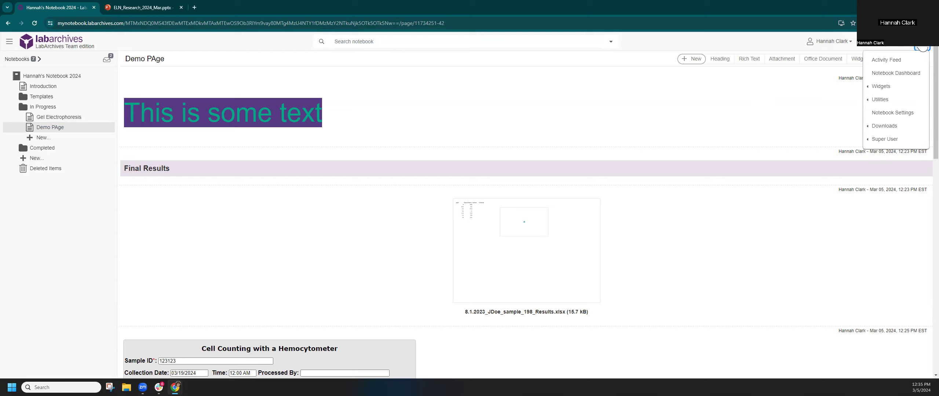
{"action": "left_click", "coordinate": [894, 113]}
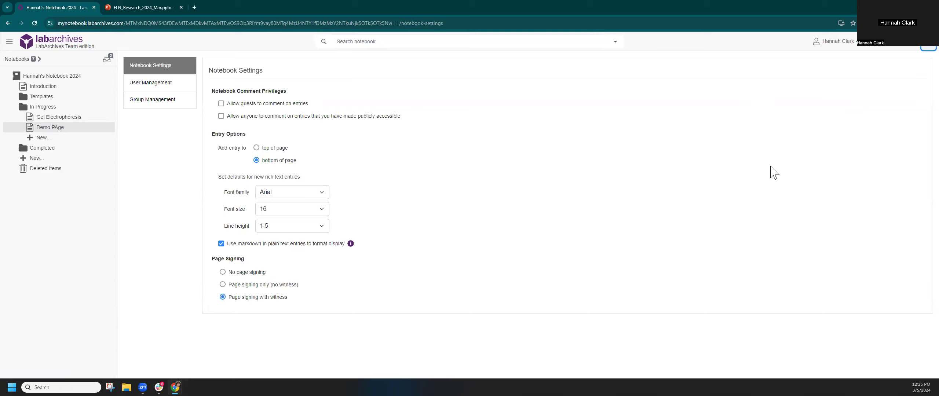
{"action": "left_click", "coordinate": [151, 86]}
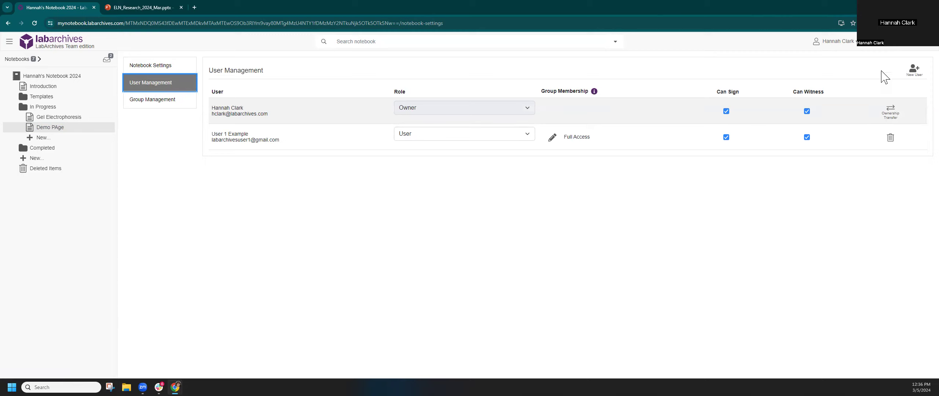
Step: Add a new user to the notebook by entering their e-mail address and acknowledge the notification
{"action": "left_click", "coordinate": [915, 70]}
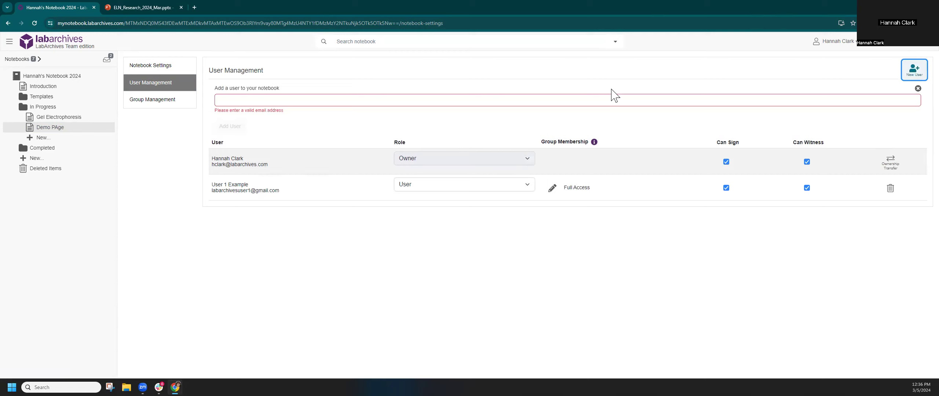
{"action": "left_click", "coordinate": [544, 102]}
{"action": "type", "text": "example@test.com"}
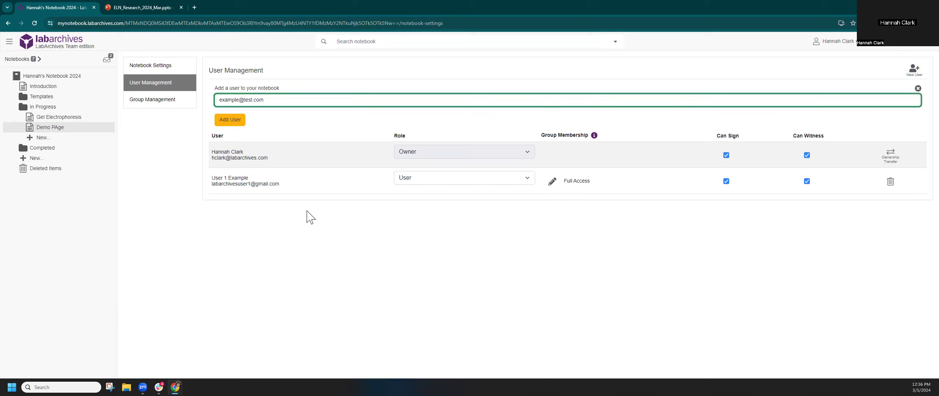
{"action": "left_click", "coordinate": [229, 123]}
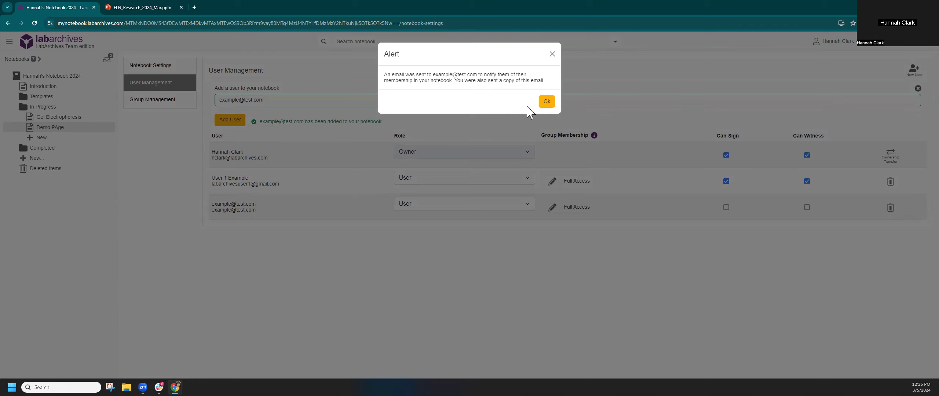
{"action": "left_click", "coordinate": [546, 102]}
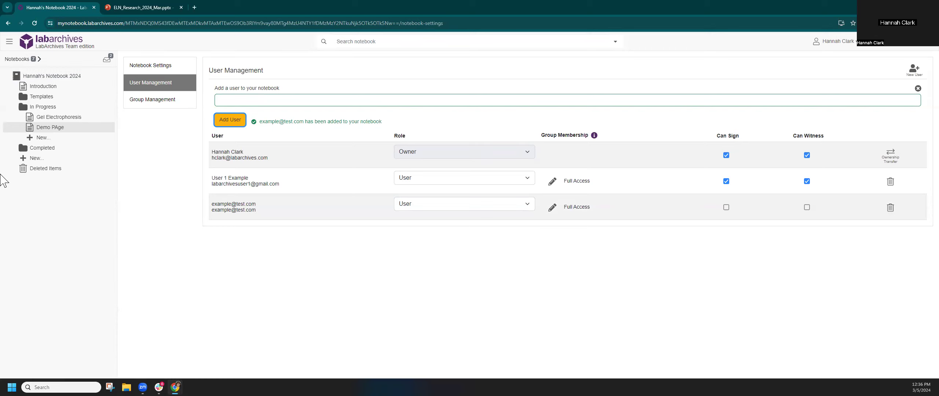
Step: Examine the list of available notebooks and the role options for the newly added user, keeping the role as User
{"action": "left_click", "coordinate": [15, 61]}
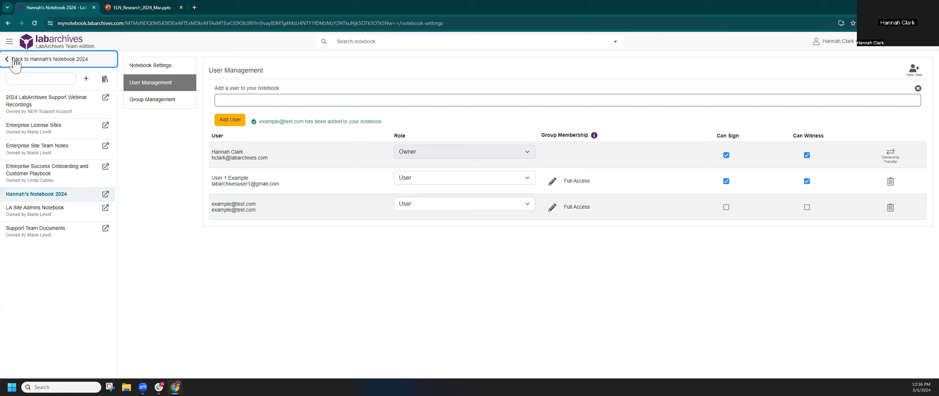
{"action": "left_click", "coordinate": [15, 60]}
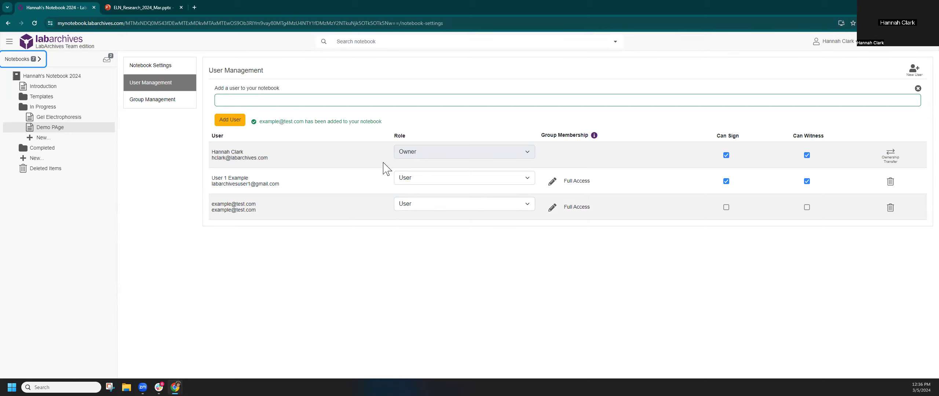
{"action": "left_click", "coordinate": [408, 207]}
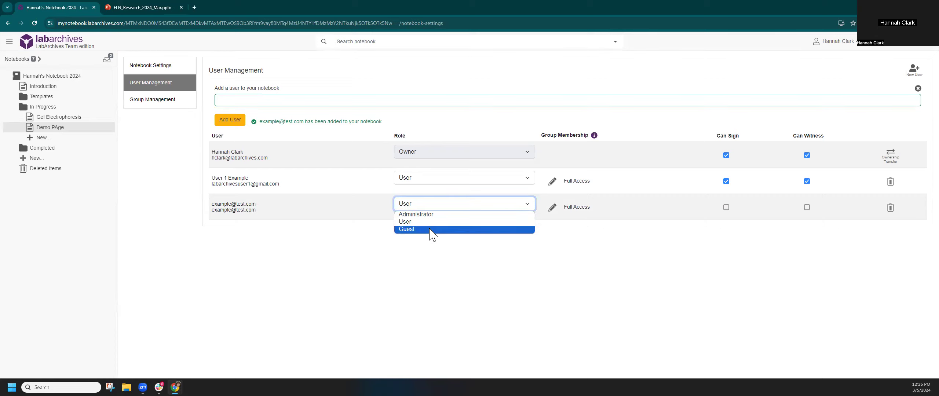
{"action": "left_click", "coordinate": [752, 256]}
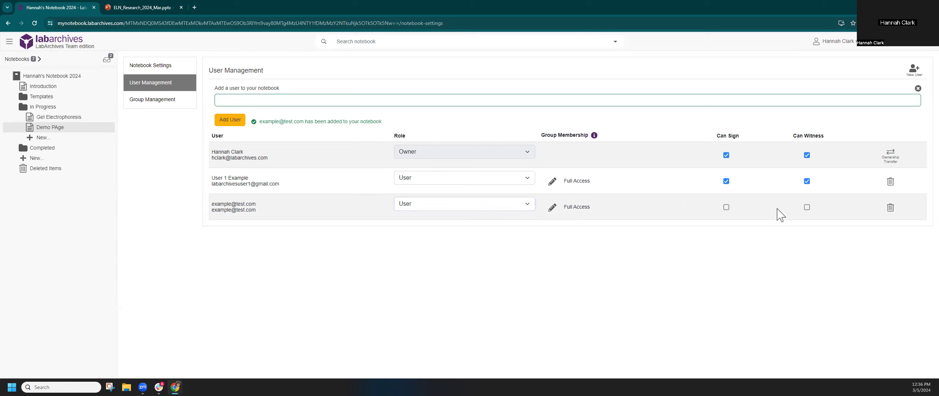
Step: Remove the newly added user from the notebook and check the ownership transfer options without transferring
{"action": "left_click", "coordinate": [891, 208]}
{"action": "left_click", "coordinate": [518, 110]}
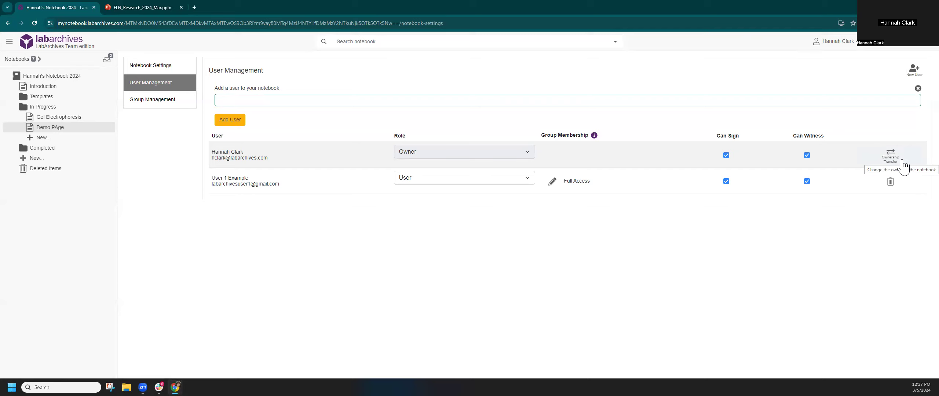
{"action": "left_click", "coordinate": [891, 157]}
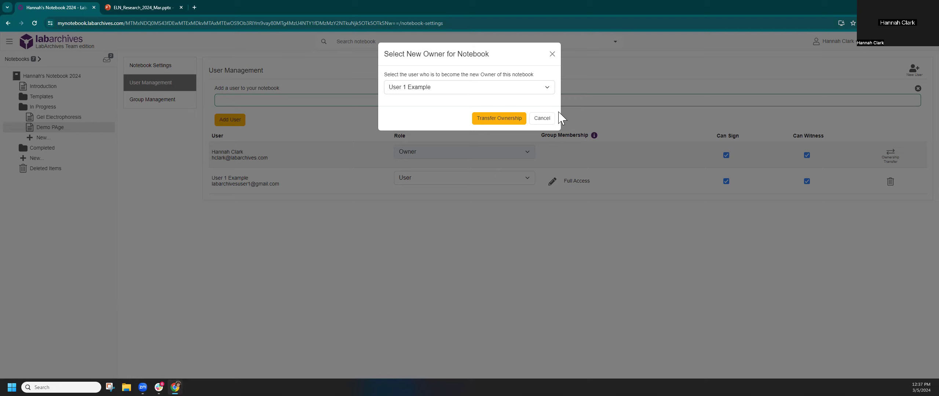
{"action": "left_click", "coordinate": [542, 118]}
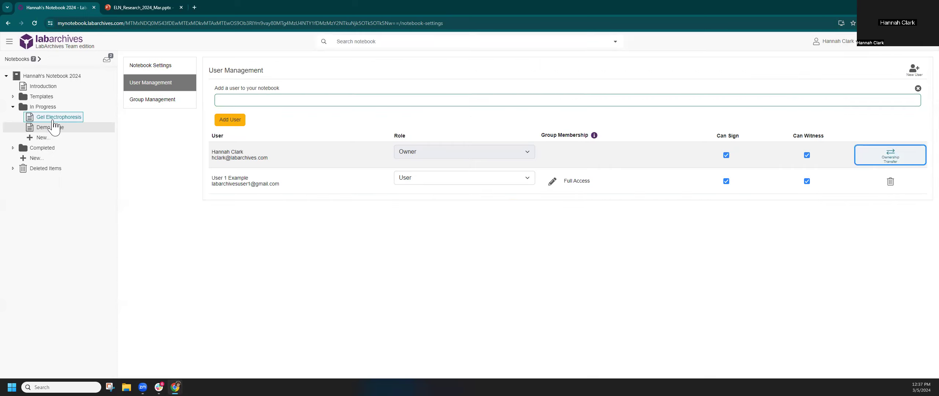
Step: Examine the support contact on the Introduction page and the available help resources
{"action": "left_click", "coordinate": [39, 90]}
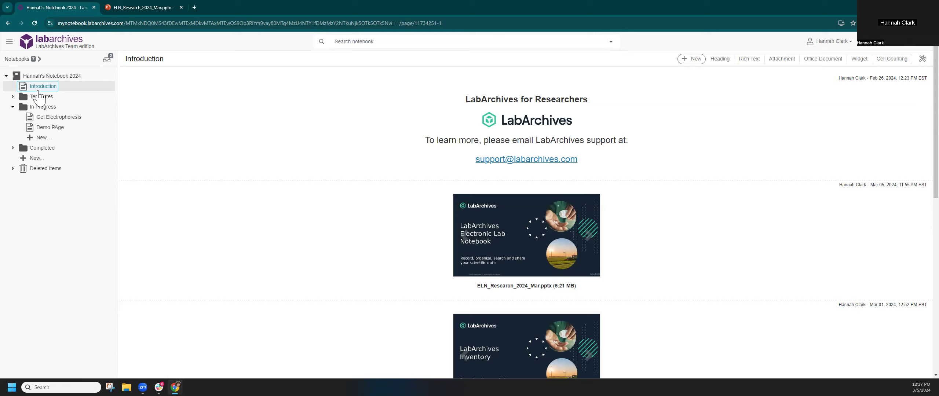
{"action": "mouse_move", "coordinate": [612, 121]}
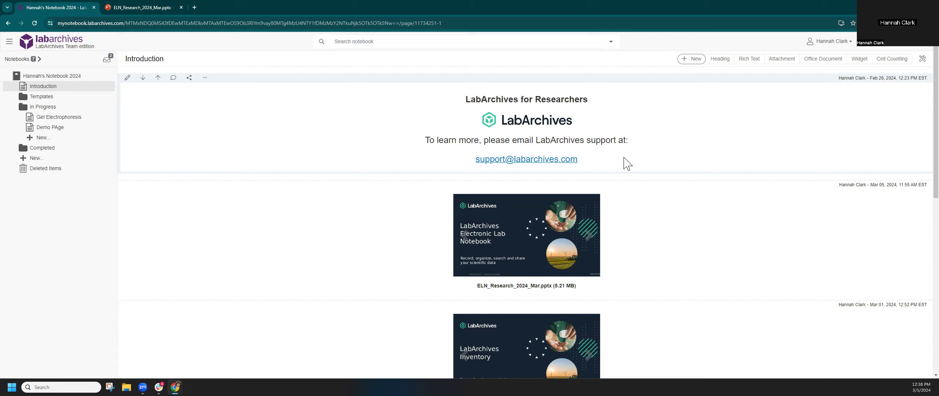
{"action": "left_click", "coordinate": [889, 48]}
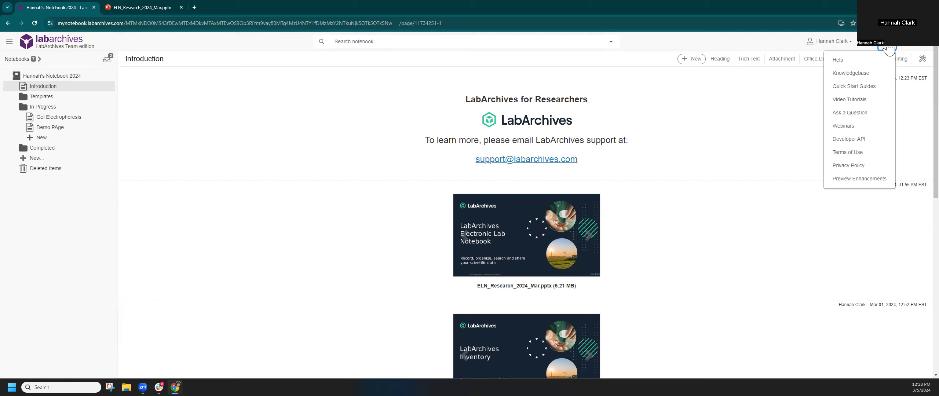
Step: Show the "This is some text" entry on Demo PAge in the rich text editor and discard any changes
{"action": "left_click", "coordinate": [50, 127]}
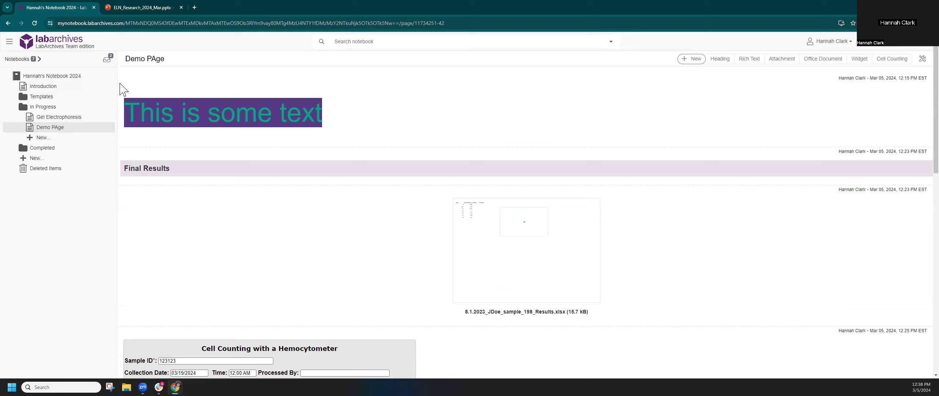
{"action": "left_click", "coordinate": [127, 78]}
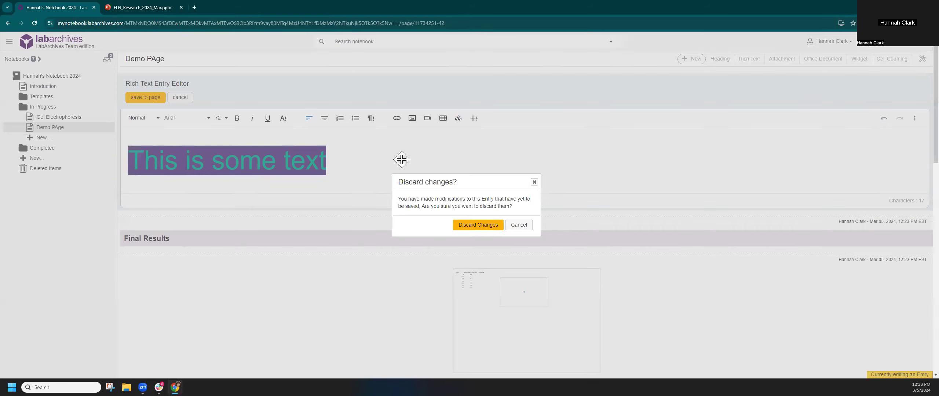
{"action": "left_click", "coordinate": [182, 100]}
{"action": "left_click", "coordinate": [488, 225]}
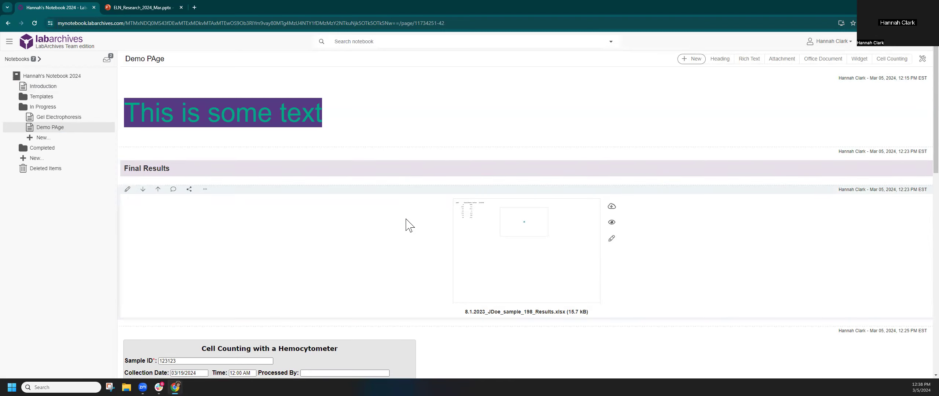
Step: Examine the page tools for Demo PAge, including View revisions, and the entries down to the Cell Counting form
{"action": "left_click", "coordinate": [920, 58]}
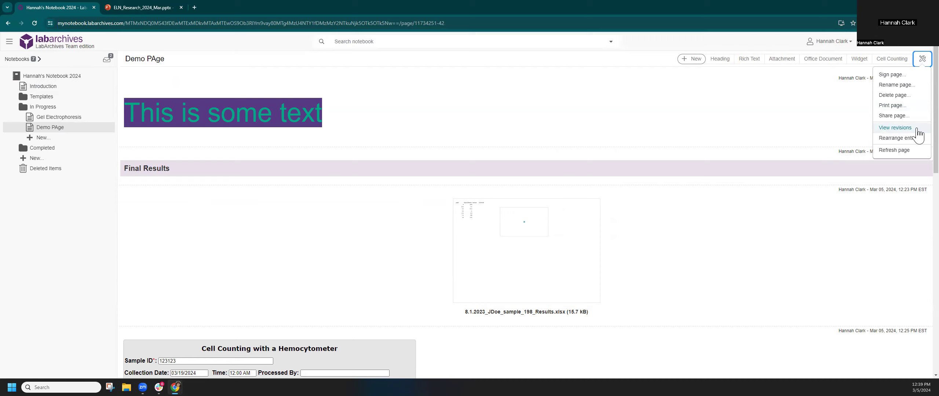
{"action": "left_click", "coordinate": [917, 129]}
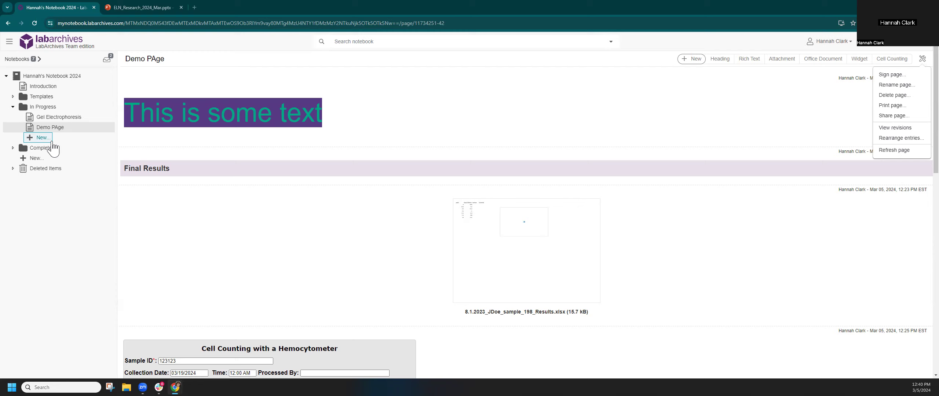
{"action": "mouse_move", "coordinate": [206, 159]}
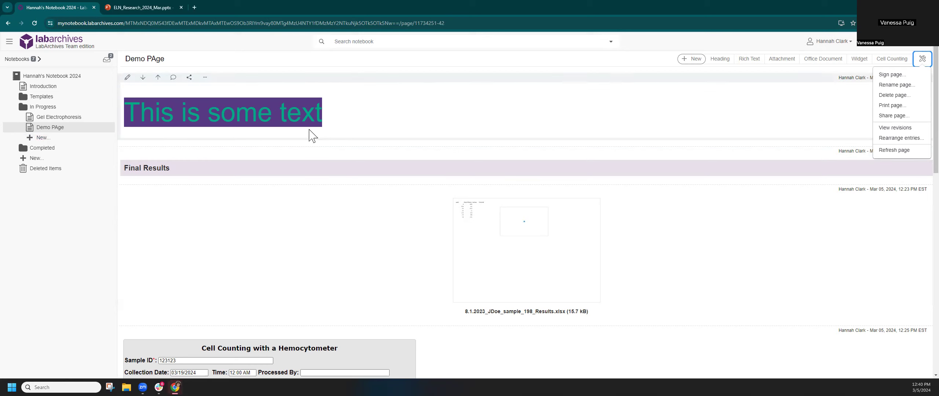
{"action": "scroll", "coordinate": [319, 140], "scroll_direction": "down", "scroll_amount": 3}
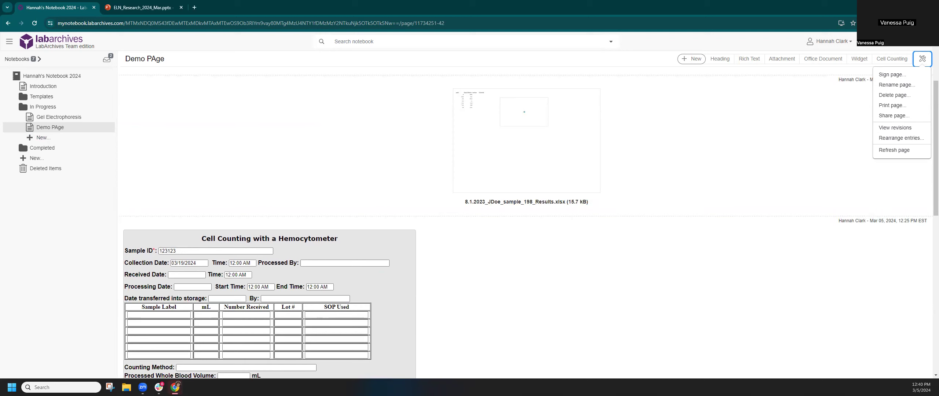
{"action": "scroll", "coordinate": [514, 159], "scroll_direction": "up", "scroll_amount": 3}
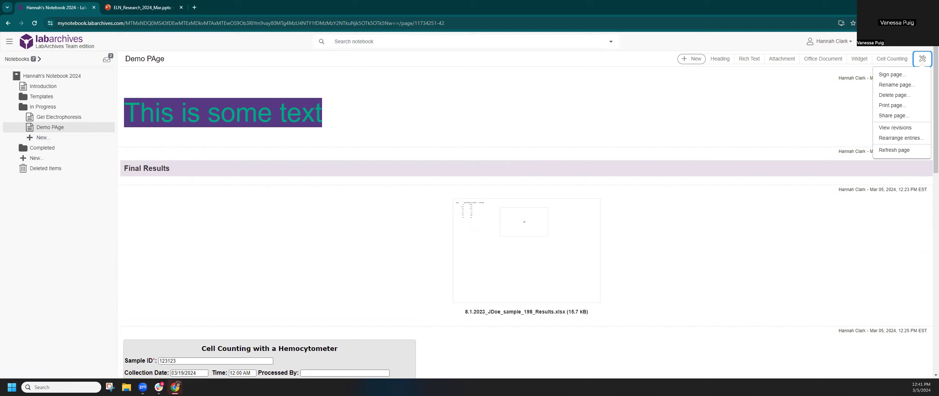
Step: Reopen the "This is some text" entry for editing and leave the editor without saving
{"action": "left_click", "coordinate": [128, 82]}
{"action": "left_click", "coordinate": [128, 79]}
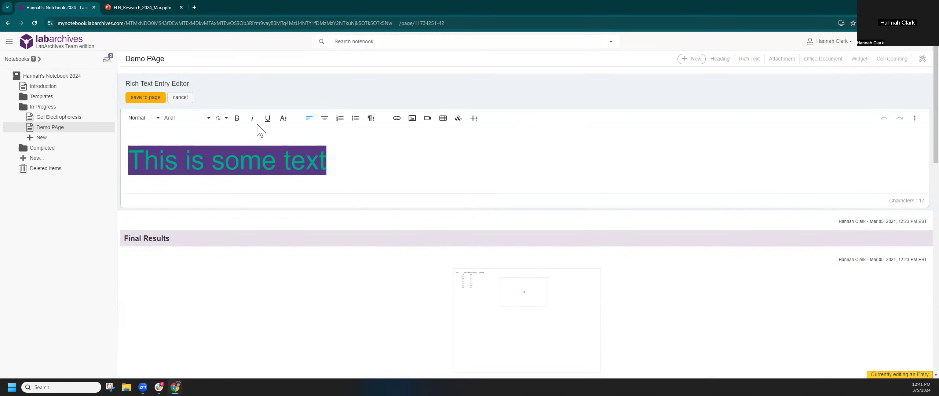
{"action": "left_click", "coordinate": [180, 97]}
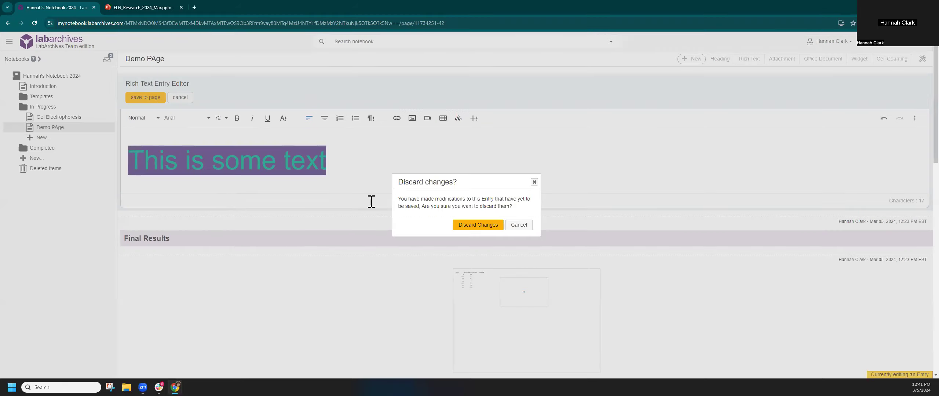
{"action": "left_click", "coordinate": [461, 223]}
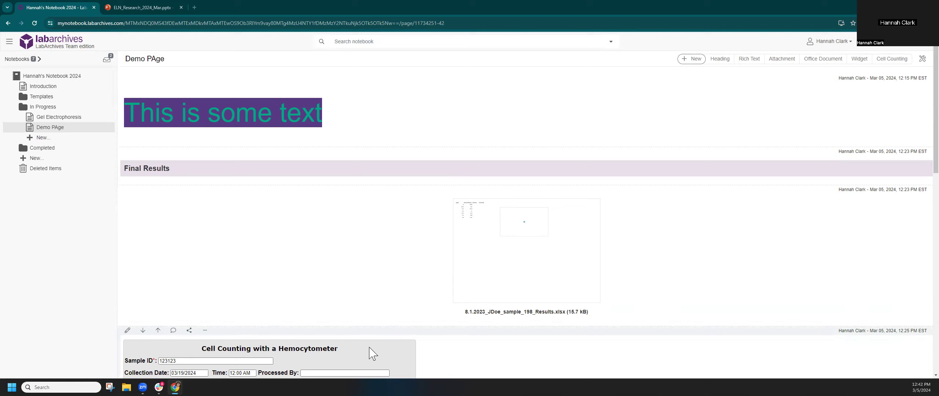
Step: Examine the storage used on the notebook dashboard and the list of available notebooks
{"action": "mouse_move", "coordinate": [498, 276]}
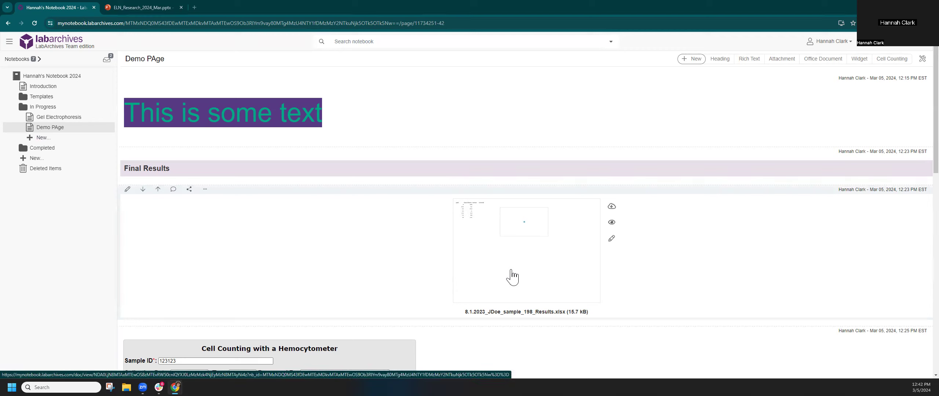
{"action": "left_click", "coordinate": [64, 76]}
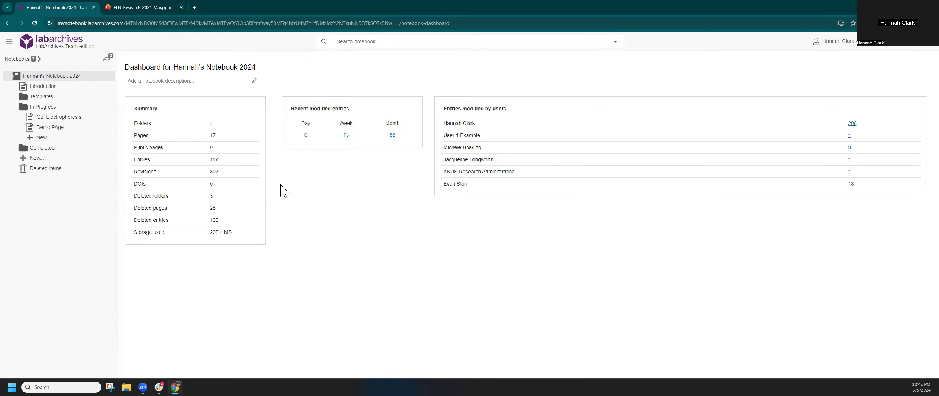
{"action": "triple_click", "coordinate": [241, 236]}
{"action": "left_click", "coordinate": [32, 61]}
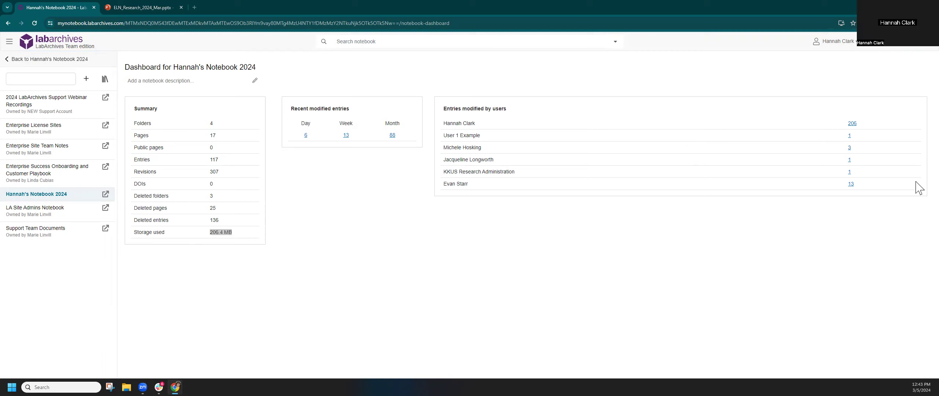
{"action": "left_click", "coordinate": [45, 59]}
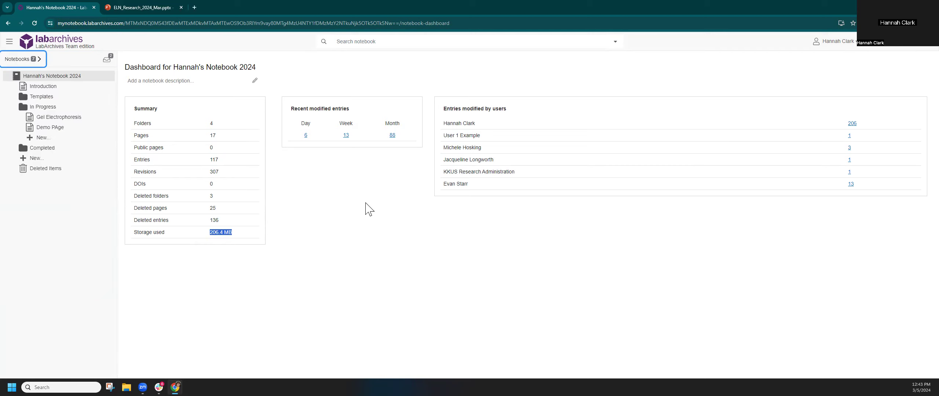